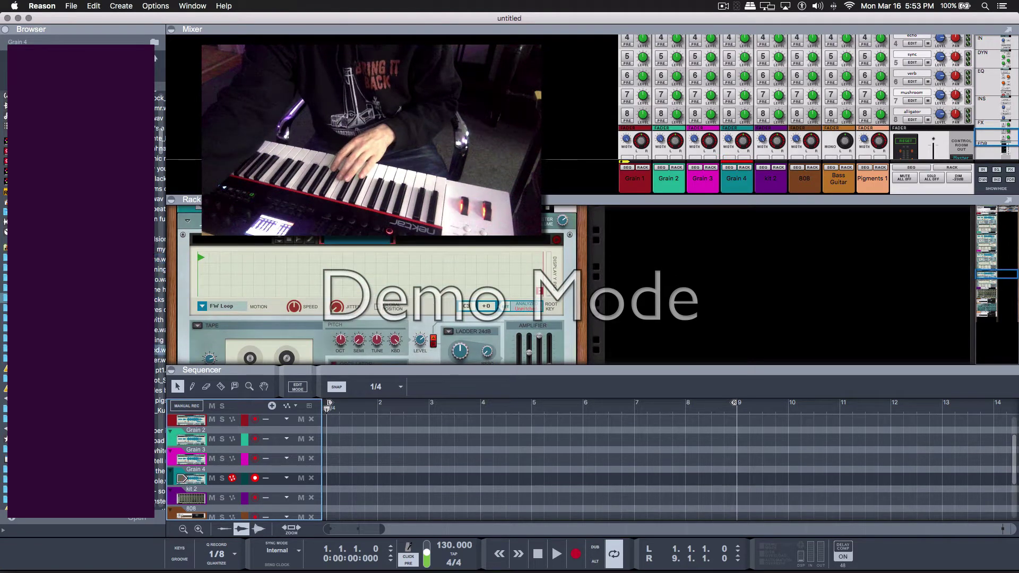
# - Load billy martin - the lover.wav into Grain 4 and adjust the instrument's amplifier envelope
pyautogui.moveTo(159, 360); pyautogui.dragTo(236, 282)
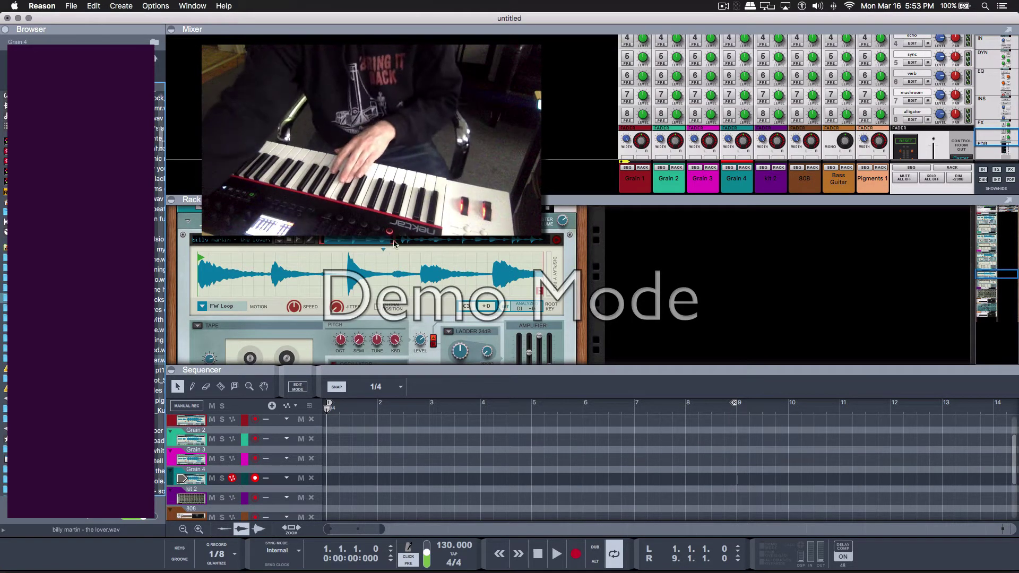
pyautogui.click(642, 231)
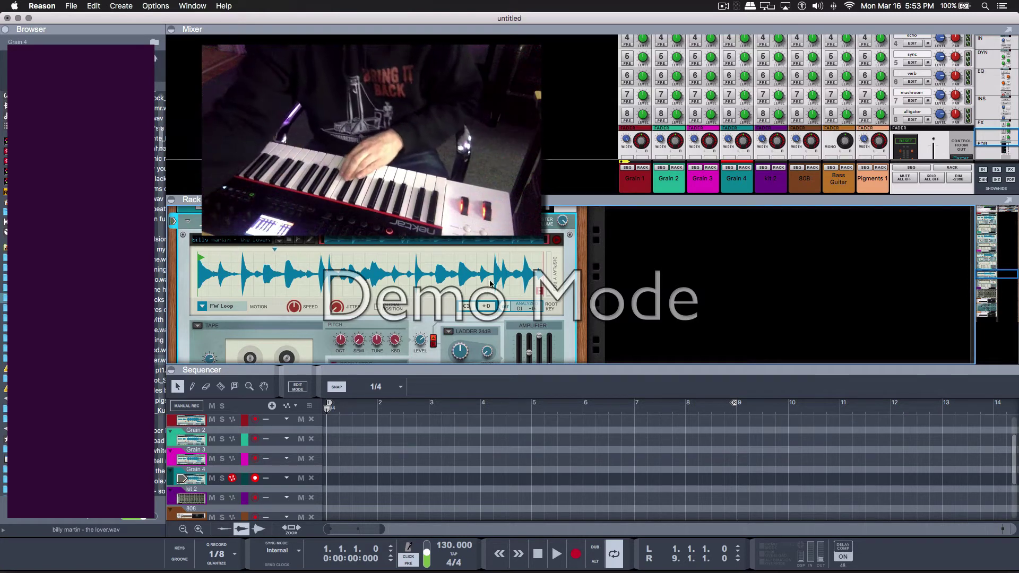
pyautogui.scroll(-2, 504, 288)
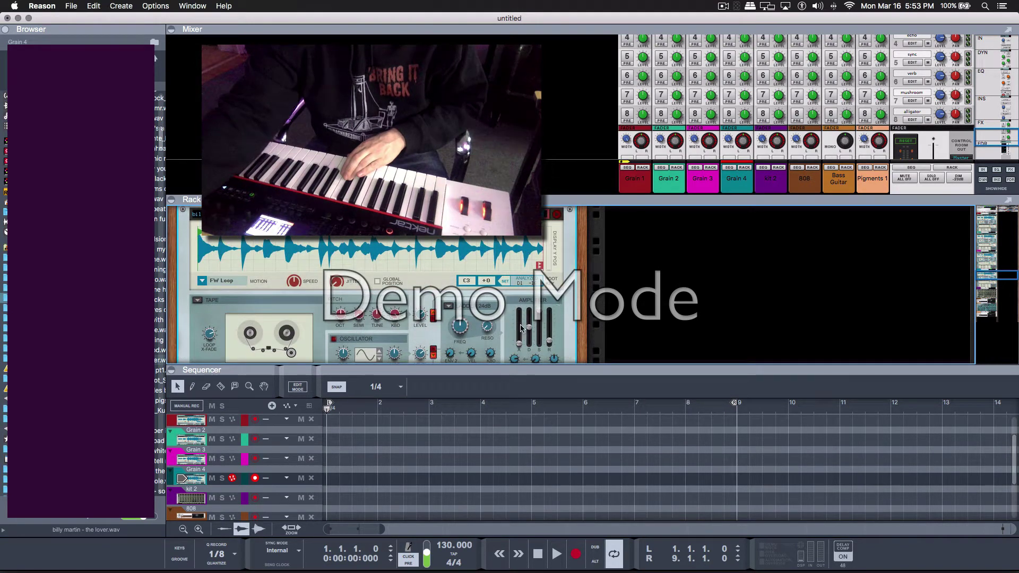
pyautogui.moveTo(530, 328); pyautogui.dragTo(529, 308)
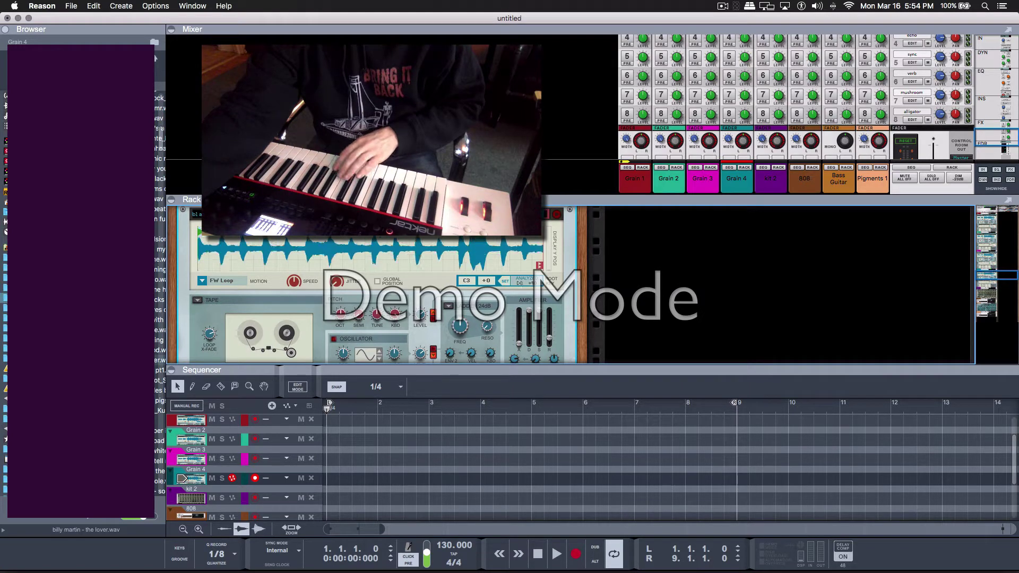
# - Replace the Grain 4 sample with music instructor - super sonic 1.wav from the browser
pyautogui.scroll(-15, 161, 267)
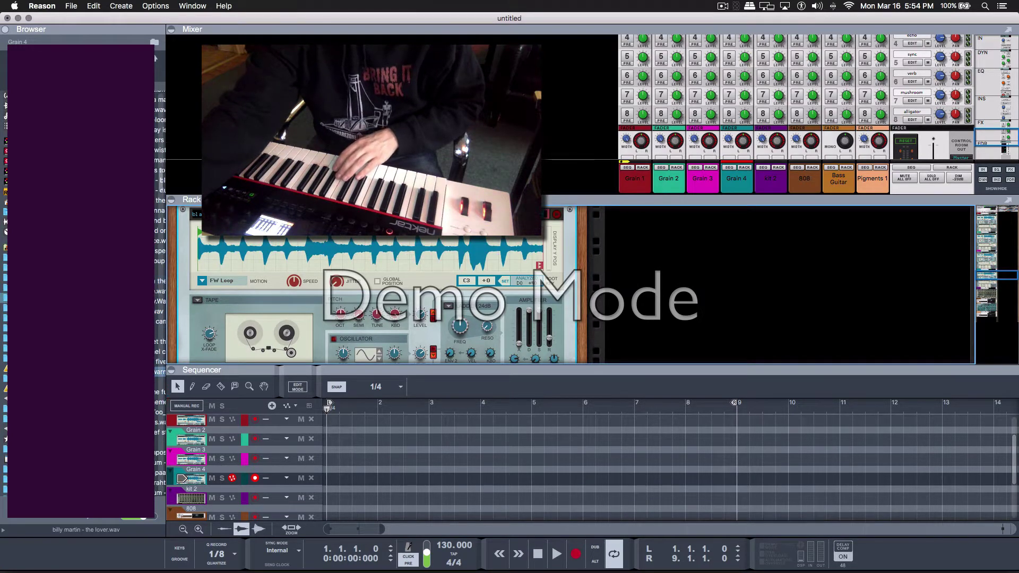
pyautogui.scroll(-15, 160, 278)
pyautogui.moveTo(158, 361); pyautogui.dragTo(377, 353)
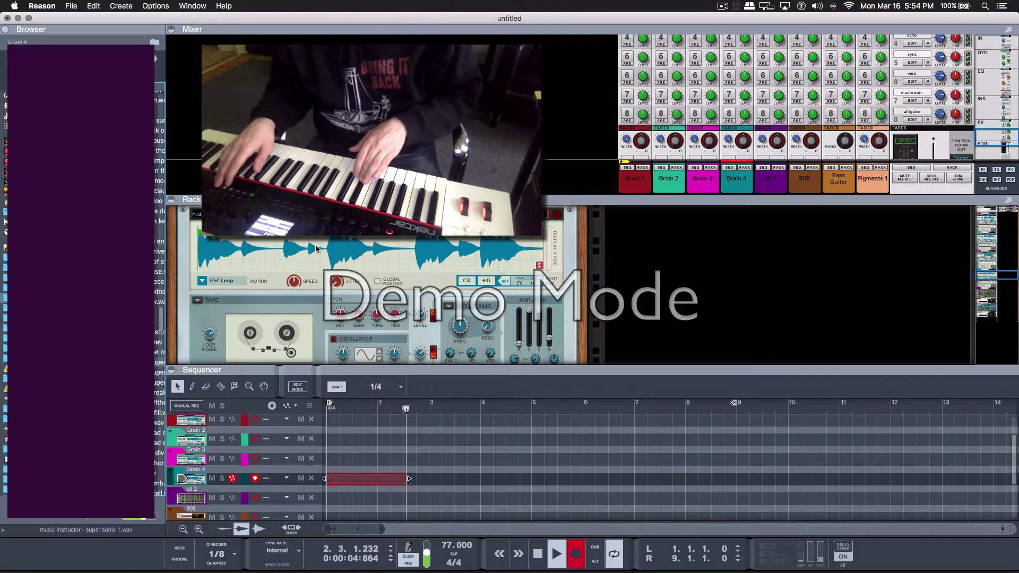
# - Finish recording the Grain 4 part and repeat it as two-bar clips up to bar 9, playing back the loop
pyautogui.press('space')
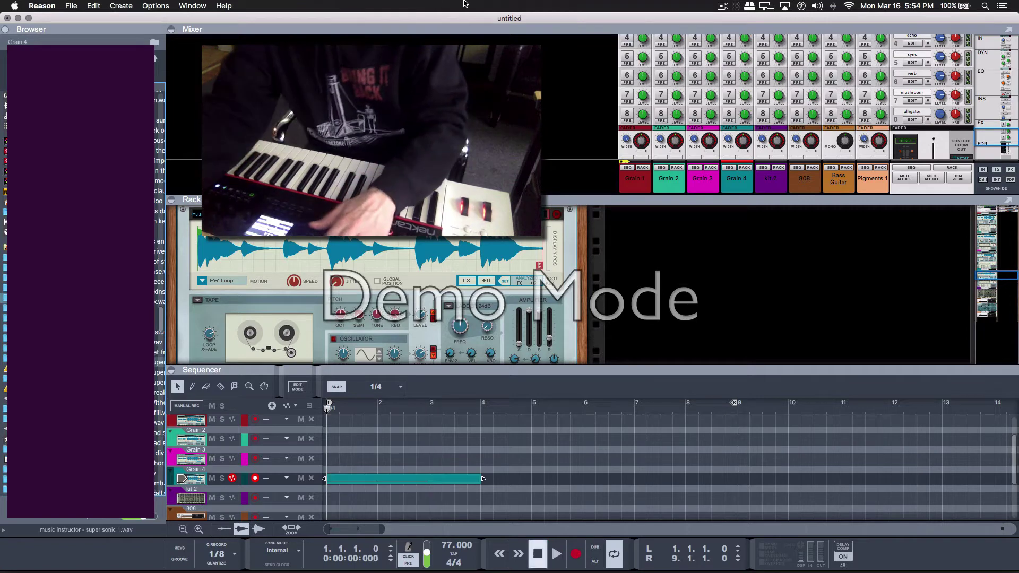
pyautogui.moveTo(482, 479); pyautogui.dragTo(659, 484)
pyautogui.press('space')
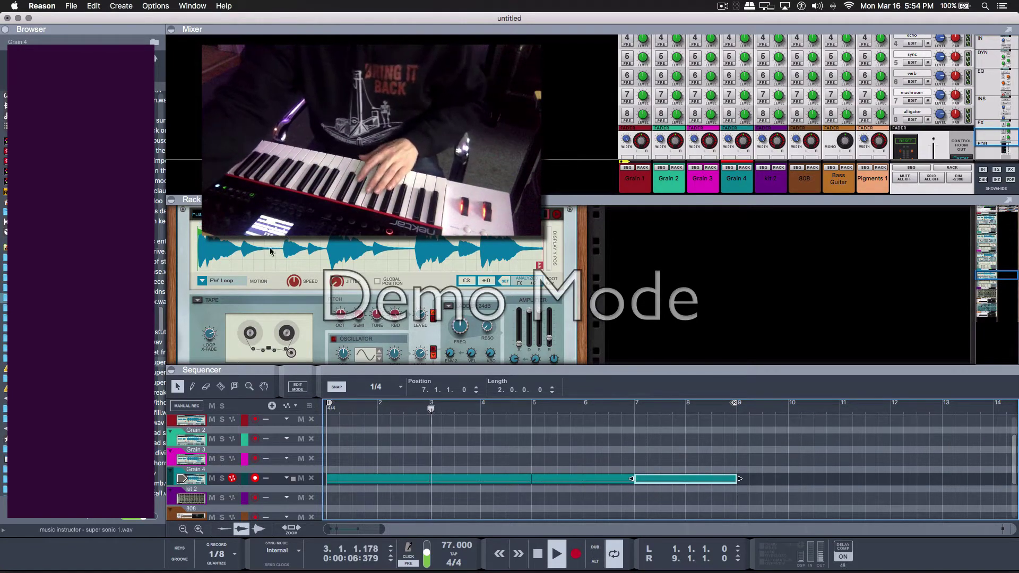
# - Set the song tempo to 78 and Grain 4's amp release to 245 ms
pyautogui.click(446, 552)
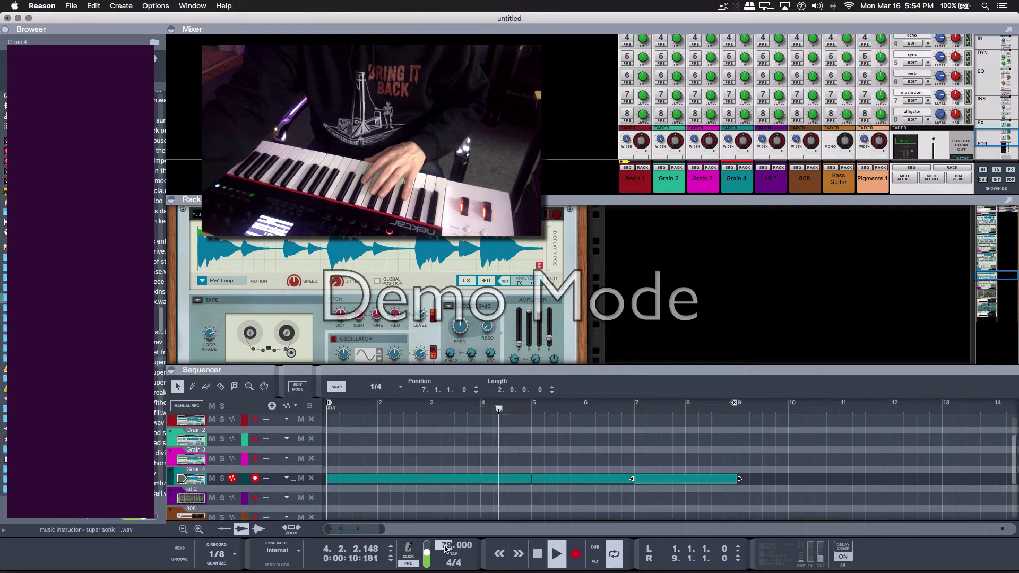
pyautogui.click(549, 340)
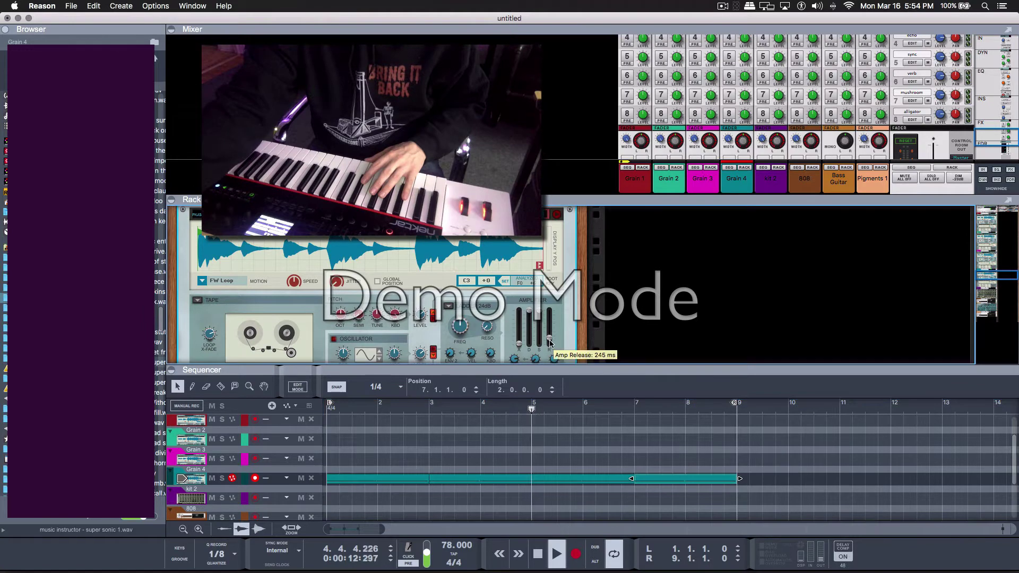
# - Turn on Grain 4's reverb effect and set the reverb decay to 26.1 %
pyautogui.scroll(10, 550, 340)
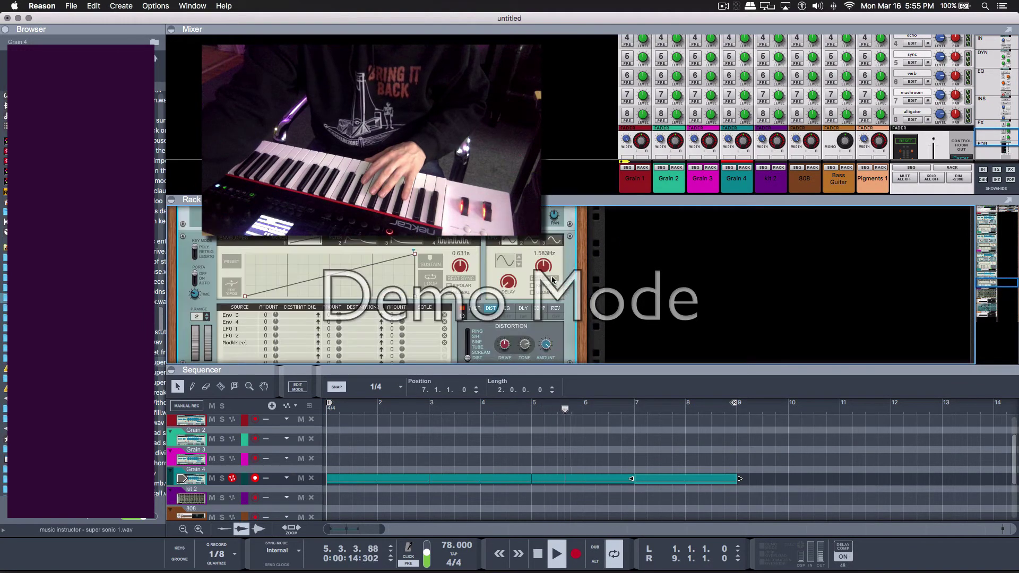
pyautogui.click(555, 312)
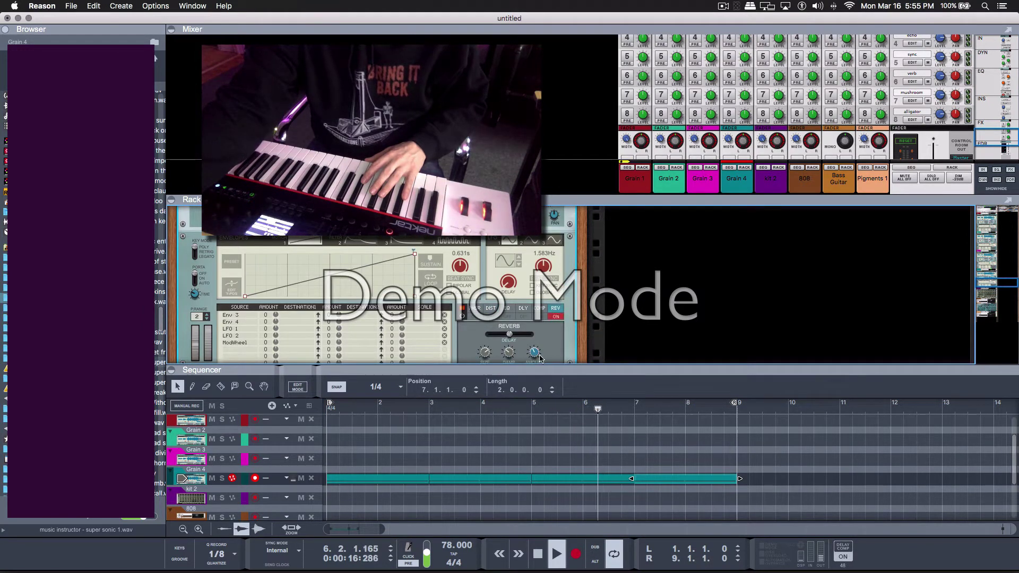
pyautogui.scroll(-2, 539, 358)
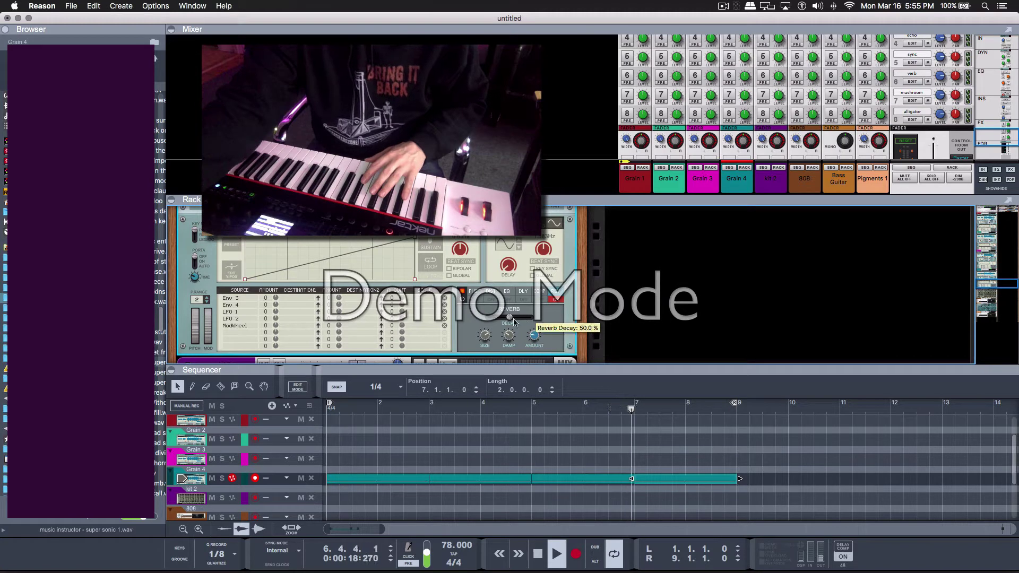
pyautogui.moveTo(511, 318); pyautogui.dragTo(535, 324)
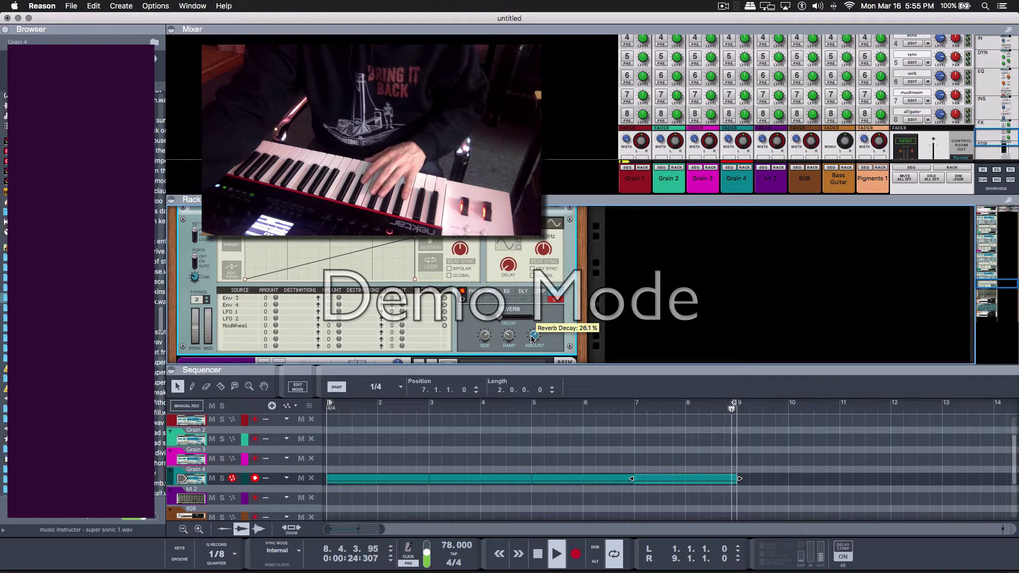
# - Load Ketsa_-_04_-_Enclosed.mp3 into the Grain 3 track's instrument and adjust its master volume
pyautogui.click(187, 459)
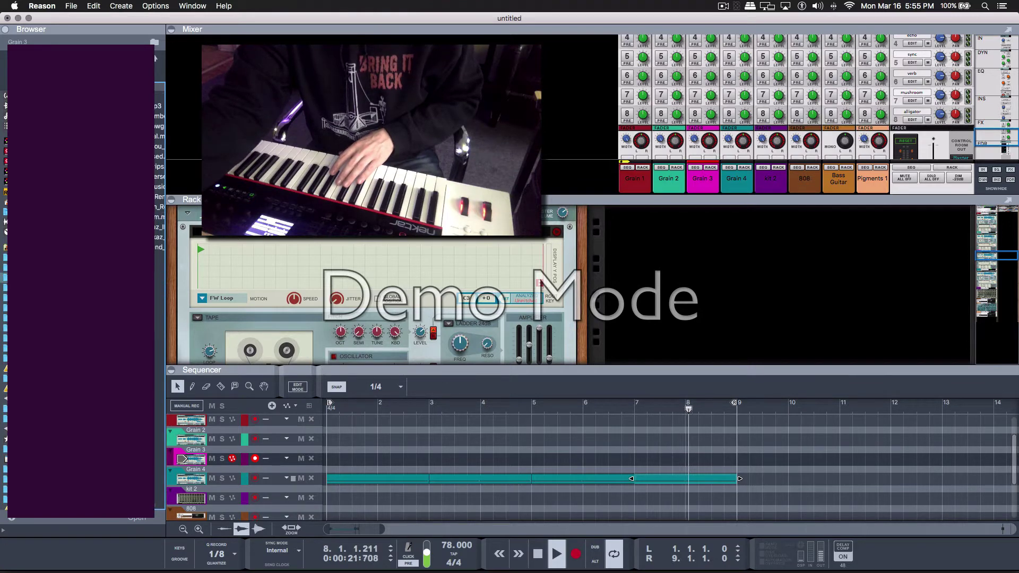
pyautogui.moveTo(158, 157); pyautogui.dragTo(209, 253)
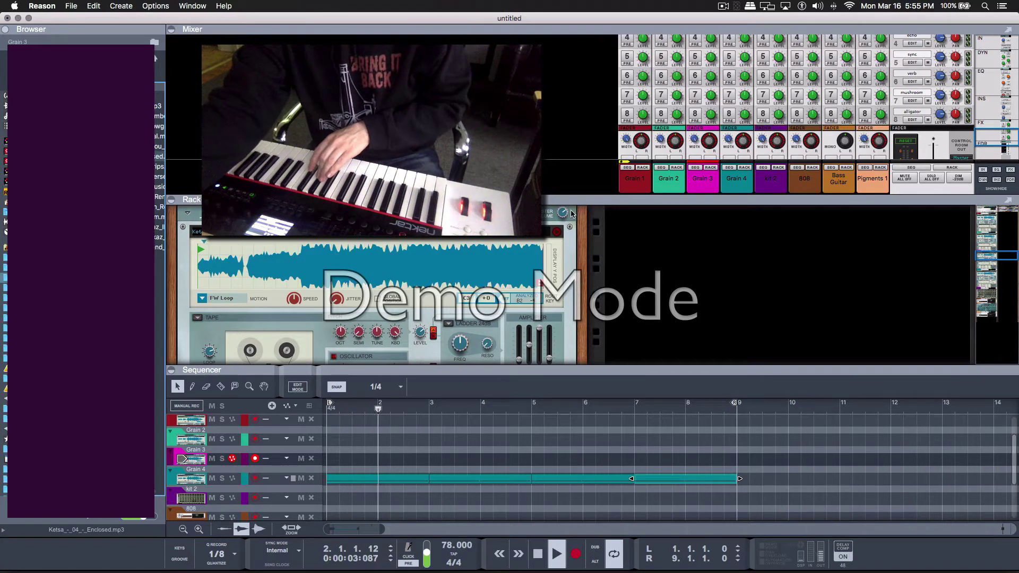
pyautogui.moveTo(562, 213); pyautogui.dragTo(563, 203)
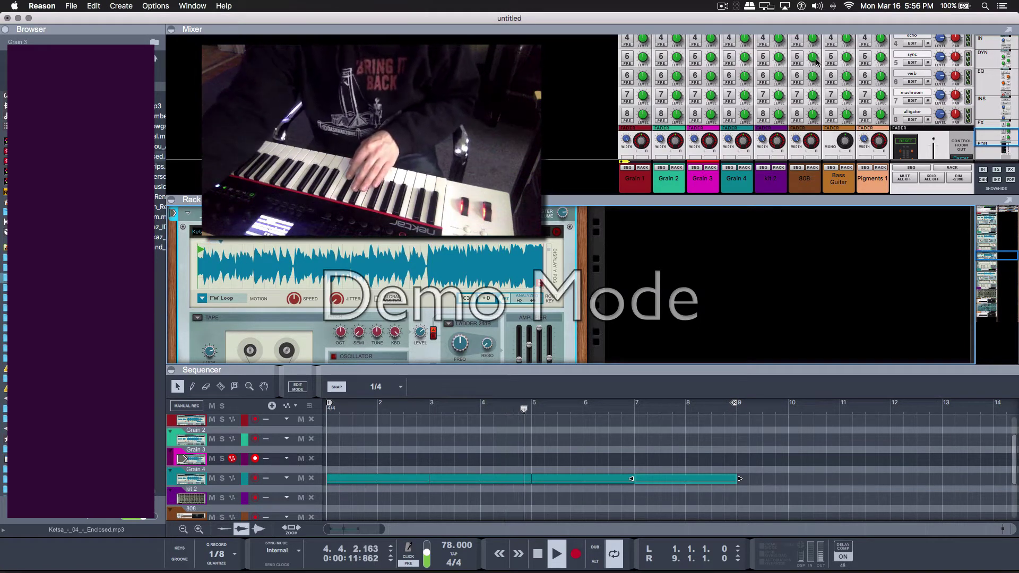
# - Pan the Grain 3 mixer channel to -48 and adjust the pan of the Grain 4 channel
pyautogui.scroll(-5, 817, 137)
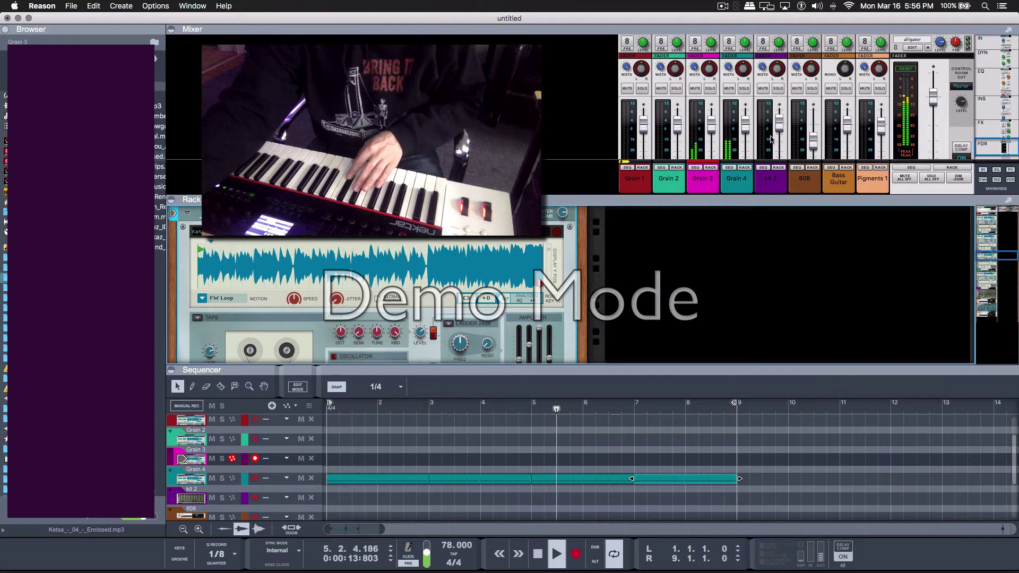
pyautogui.click(712, 95)
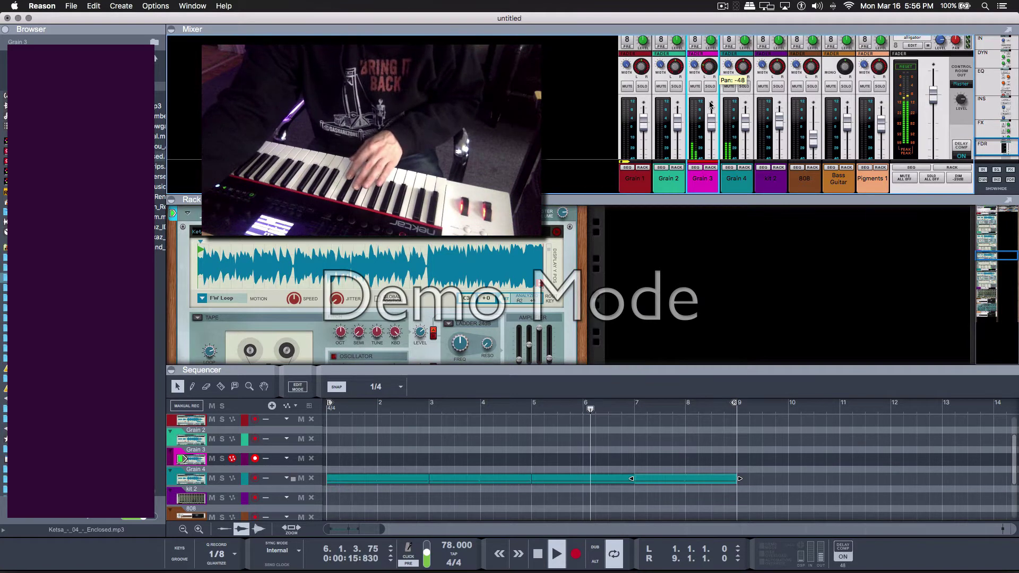
pyautogui.moveTo(742, 91); pyautogui.dragTo(744, 122)
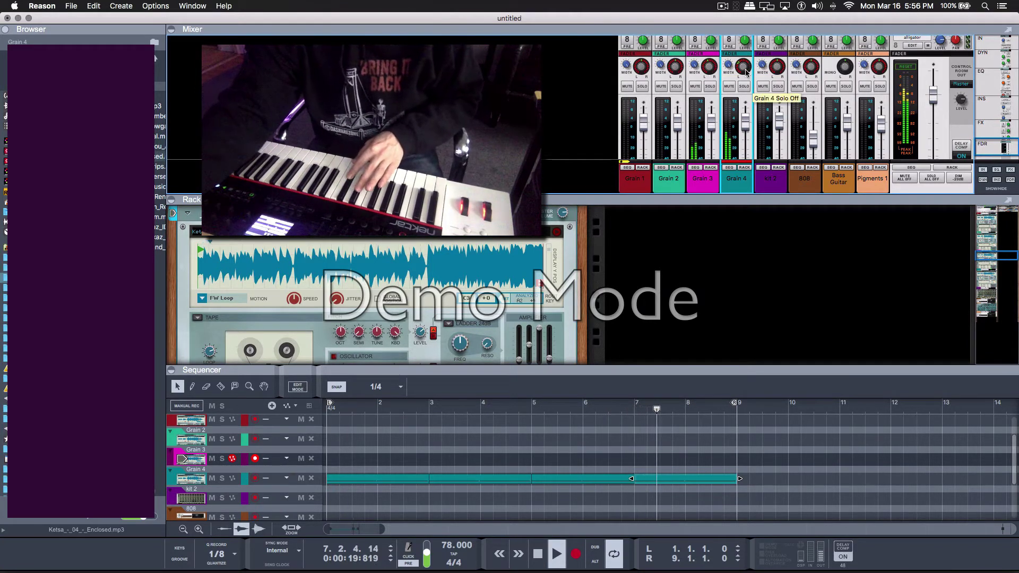
pyautogui.moveTo(745, 69); pyautogui.dragTo(746, 67)
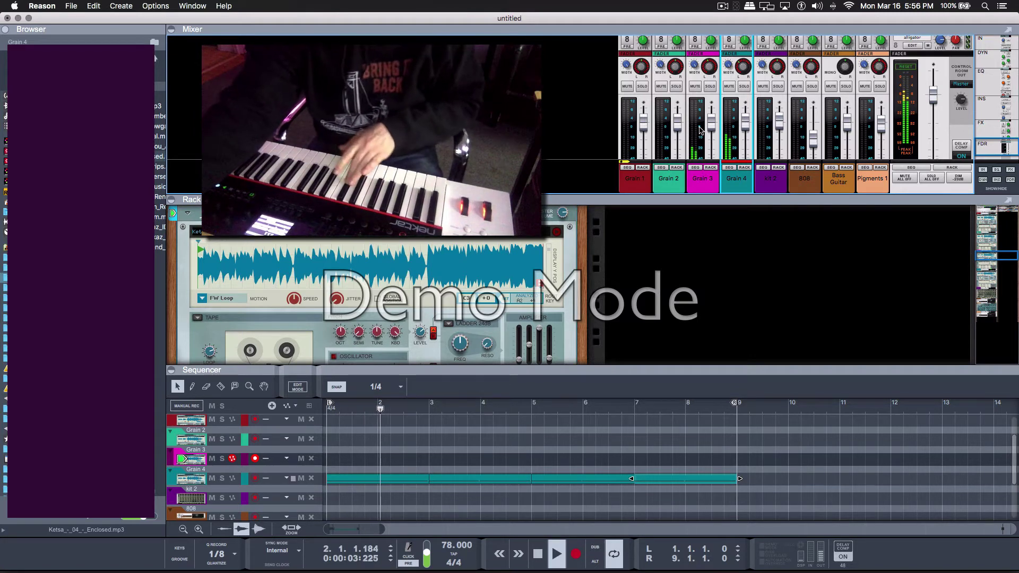
# - Choose a different section of Grain 3's sample waveform and set the amp release to 62 ms
pyautogui.click(276, 240)
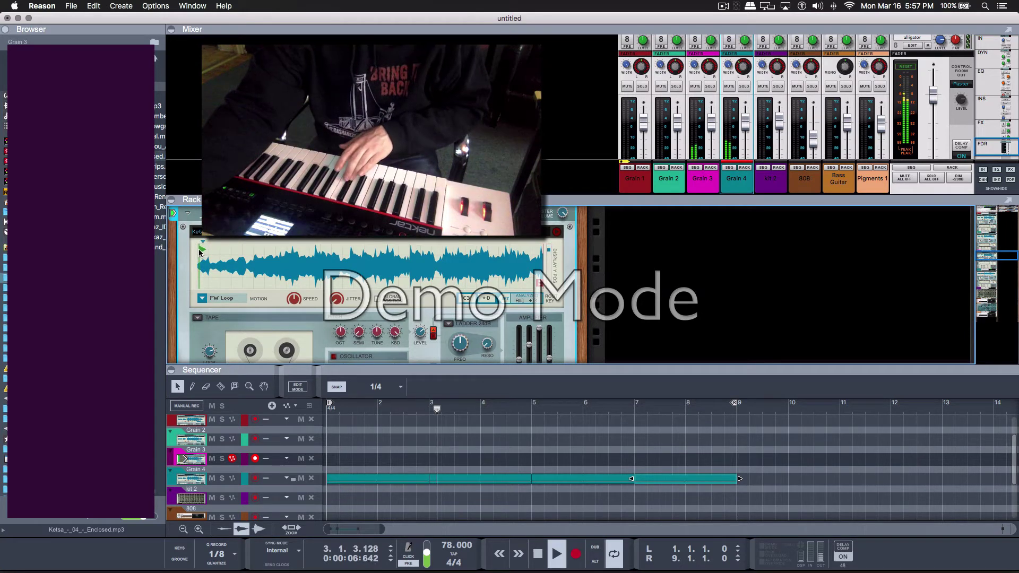
pyautogui.scroll(-2, 584, 334)
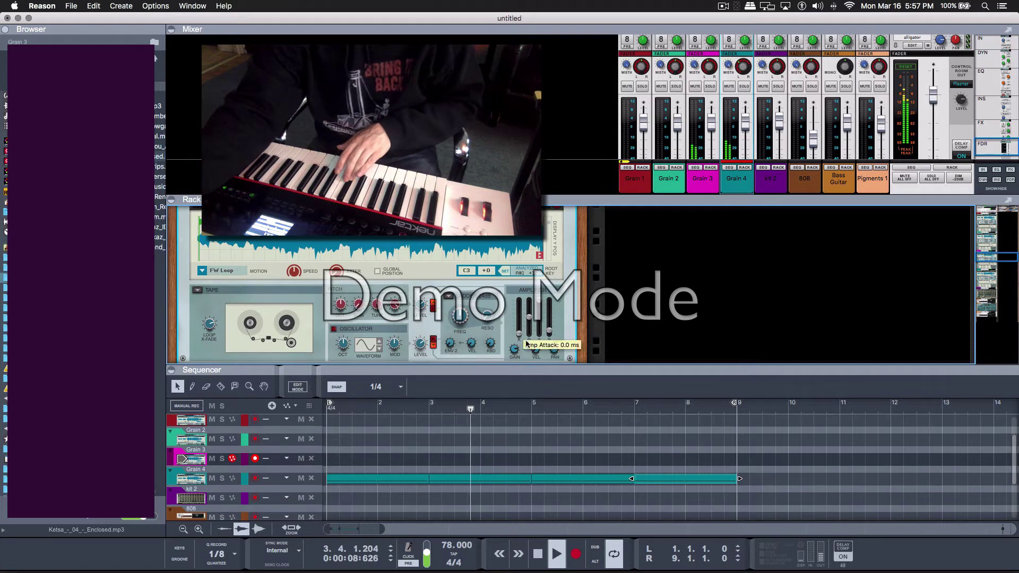
pyautogui.moveTo(529, 319); pyautogui.dragTo(550, 328)
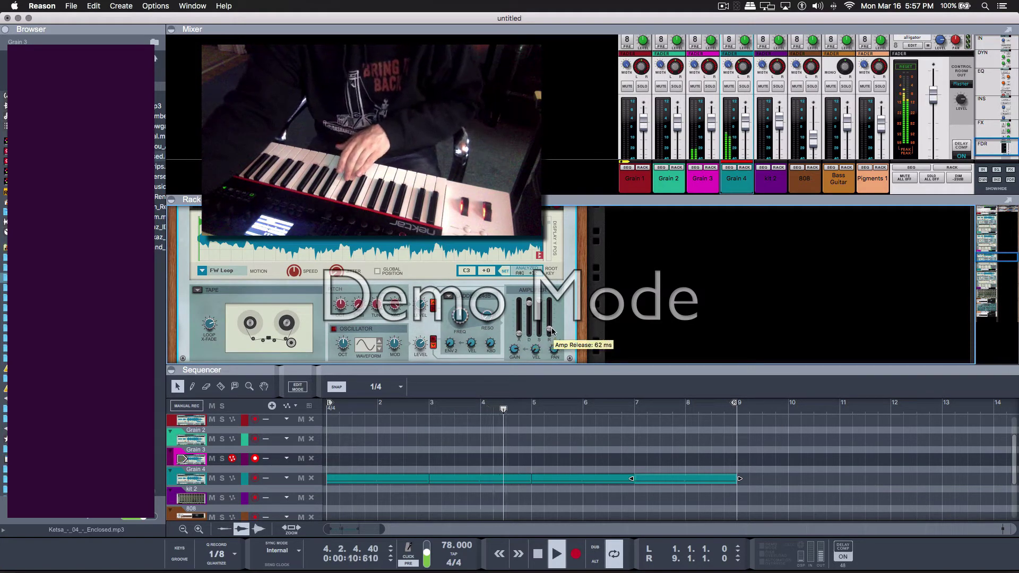
pyautogui.scroll(-5, 541, 326)
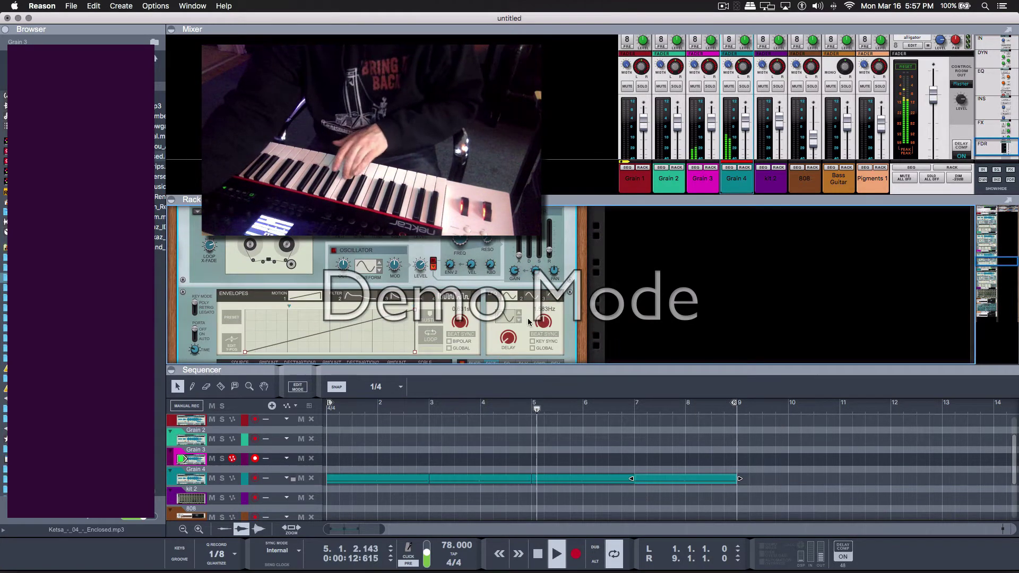
pyautogui.scroll(-2, 528, 321)
pyautogui.scroll(-1, 517, 324)
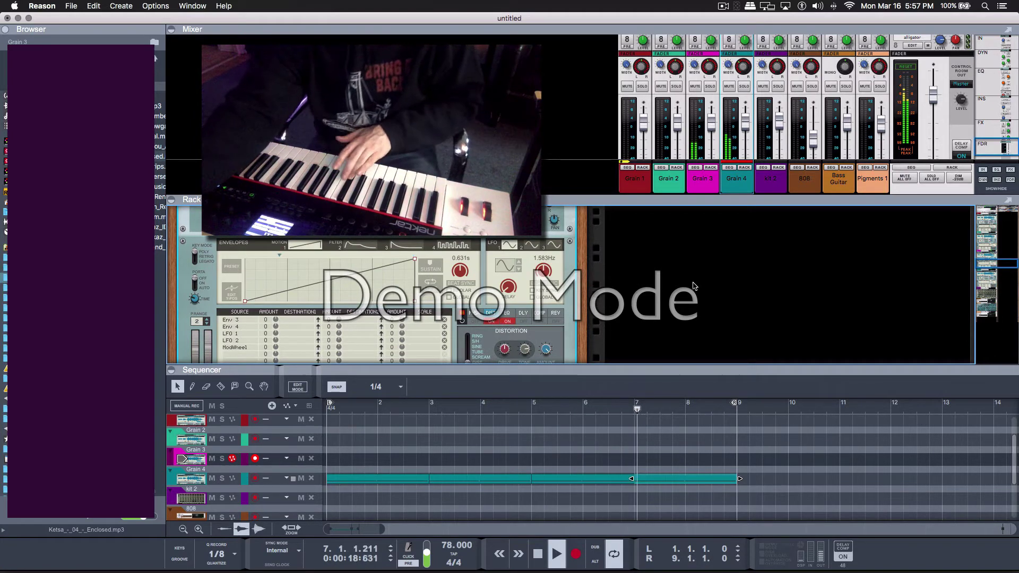
# - Record a Grain 3 part from the start of the song through bar 9
pyautogui.hotkey('shift', 'Return')
pyautogui.hotkey('shift', 'Return')
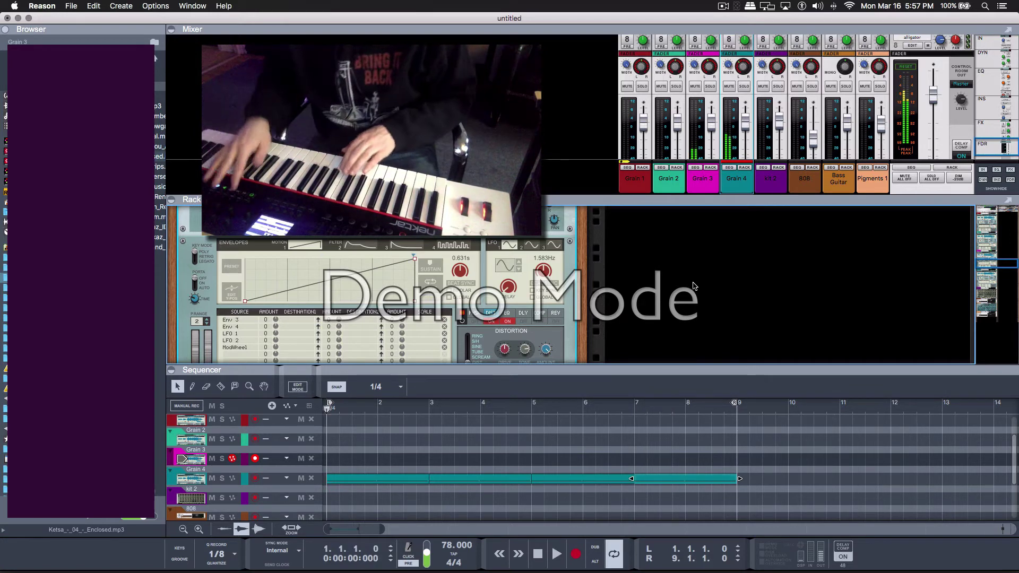
pyautogui.press('super+Return')
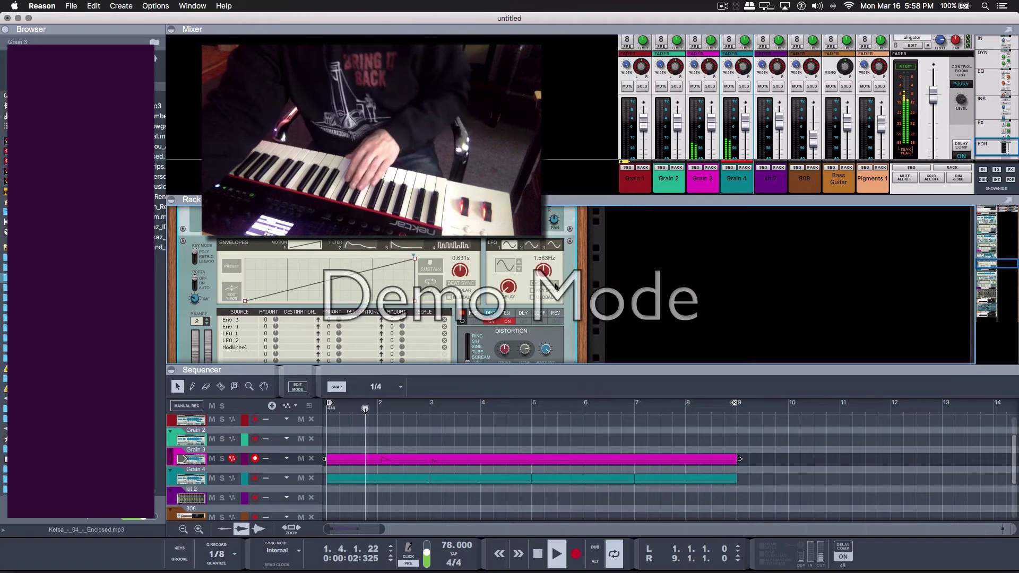
# - Enable the FX2 dist send on the Grain 4 and Grain 3 mixer channels
pyautogui.scroll(5, 790, 107)
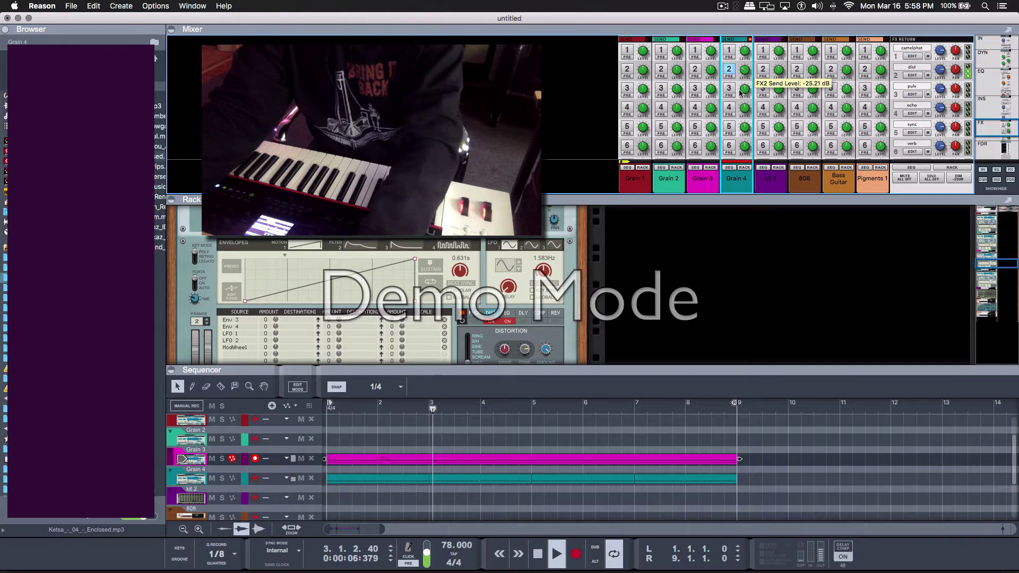
pyautogui.click(706, 73)
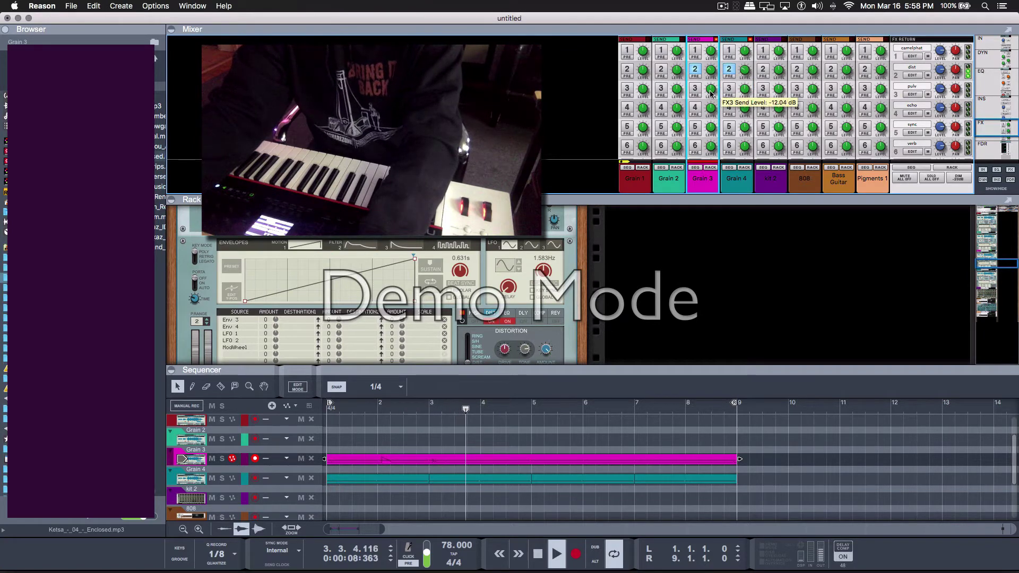
# - Set the Grain 3 channel fader to -3.82 dB and rebalance the Grain 4 fader against it
pyautogui.scroll(-5, 743, 98)
pyautogui.click(743, 96)
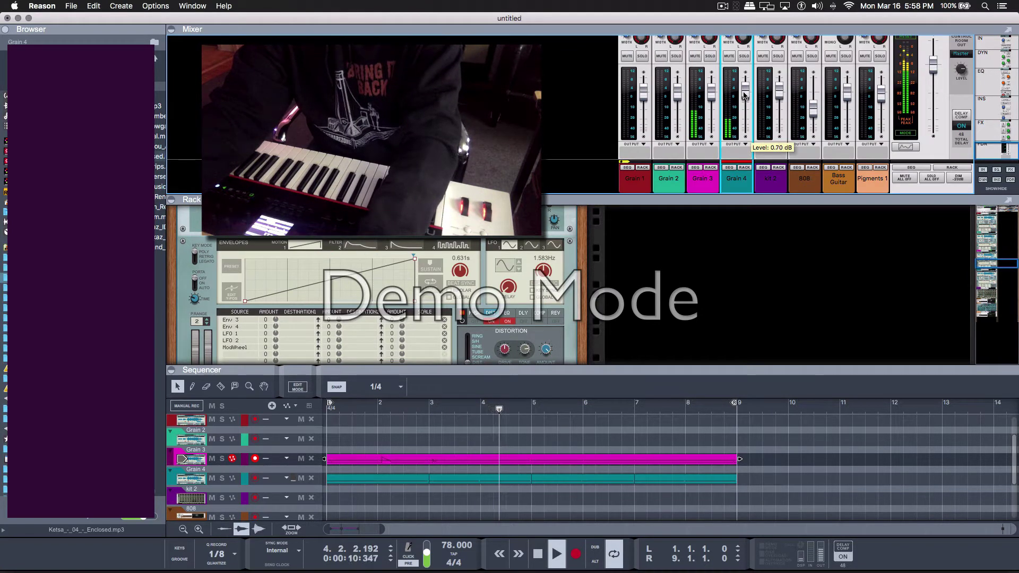
pyautogui.moveTo(706, 90); pyautogui.dragTo(711, 102)
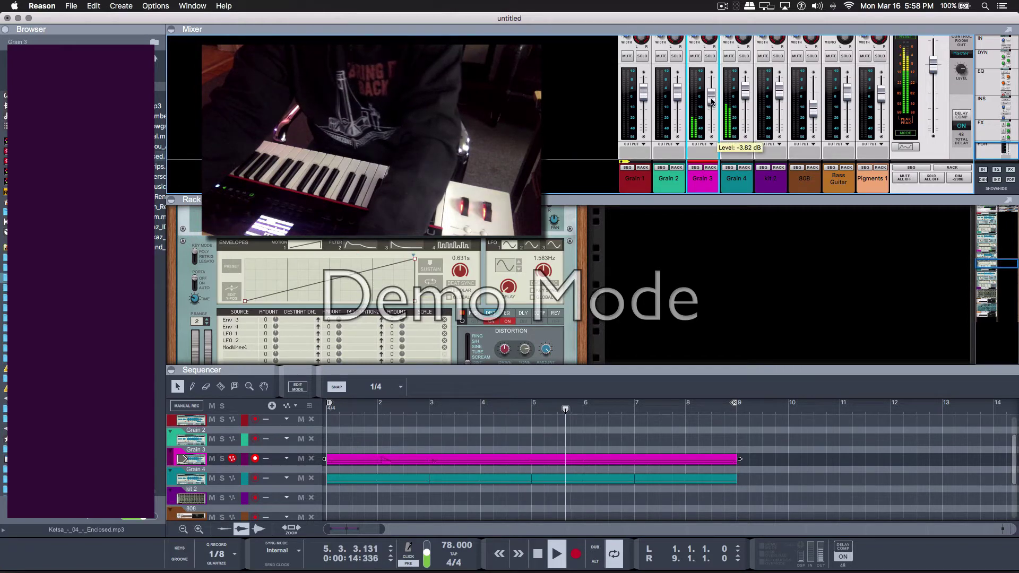
pyautogui.click(743, 95)
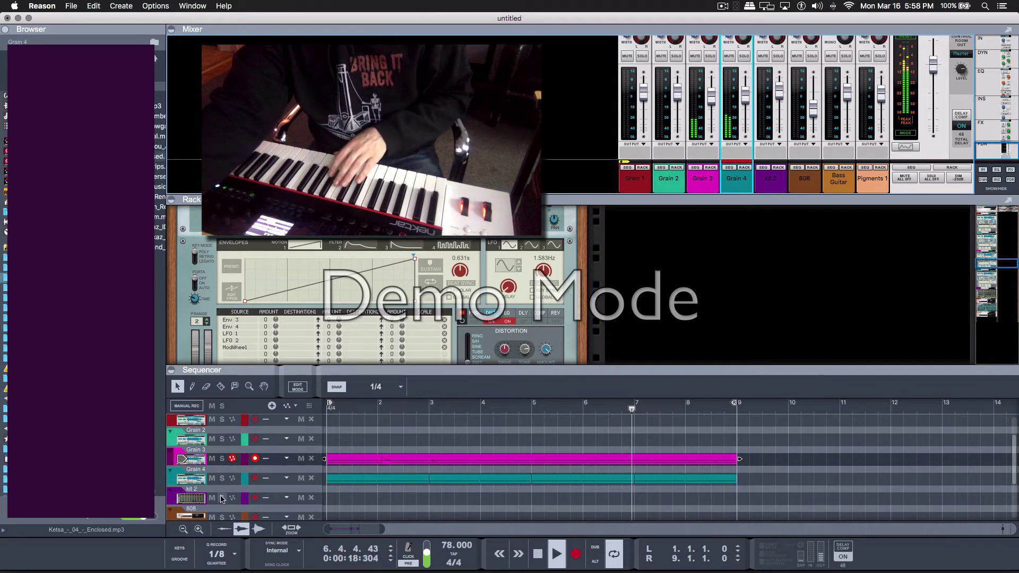
# - Record a Bass Guitar line from the start of the song to bar 6, and return to the start
pyautogui.scroll(-4, 249, 457)
pyautogui.click(197, 474)
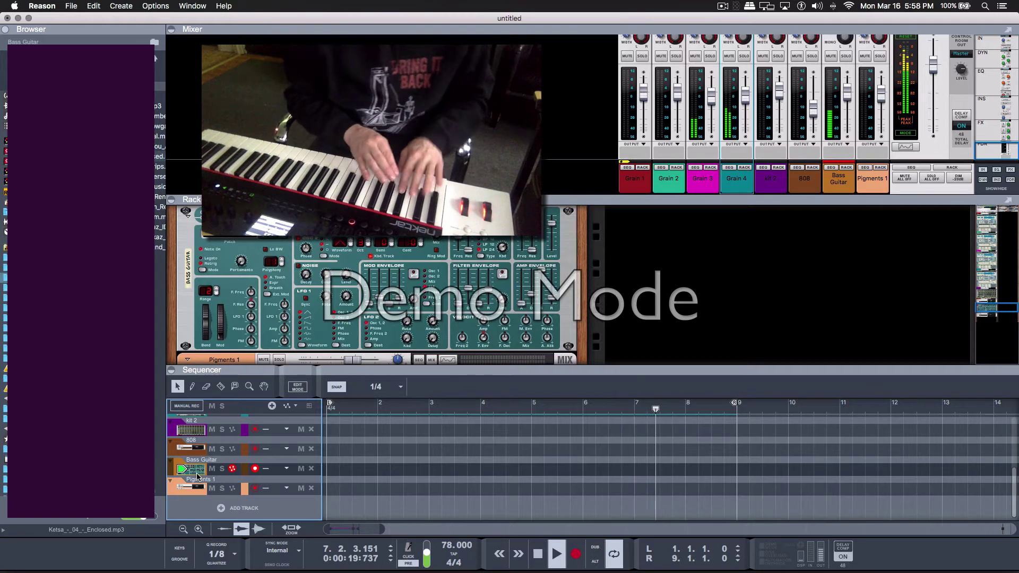
pyautogui.hotkey('shift', 'Return')
pyautogui.hotkey('shift', 'Return')
pyautogui.press('super+Return')
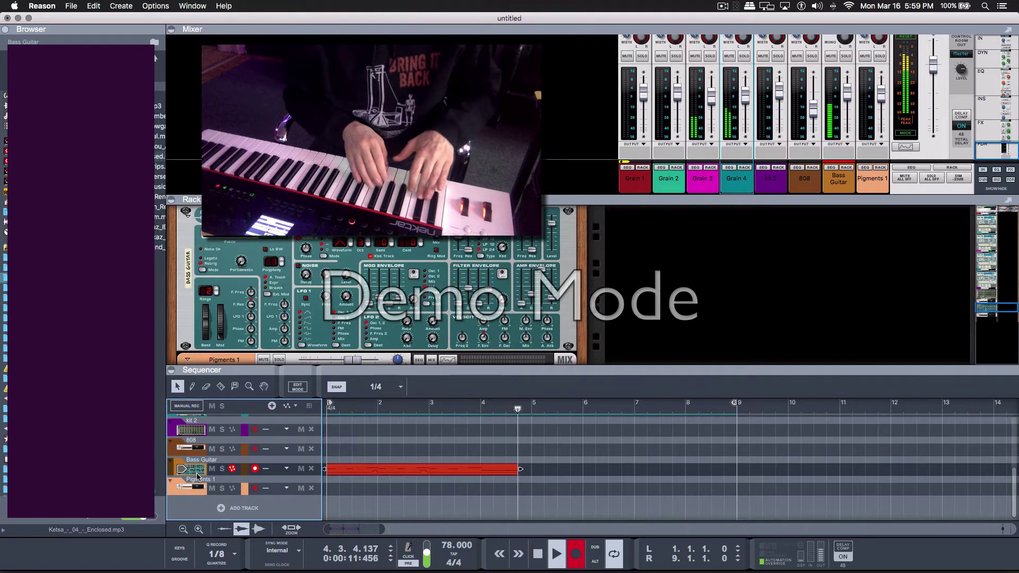
pyautogui.hotkey('shift', 'Return')
pyautogui.hotkey('shift', 'Return')
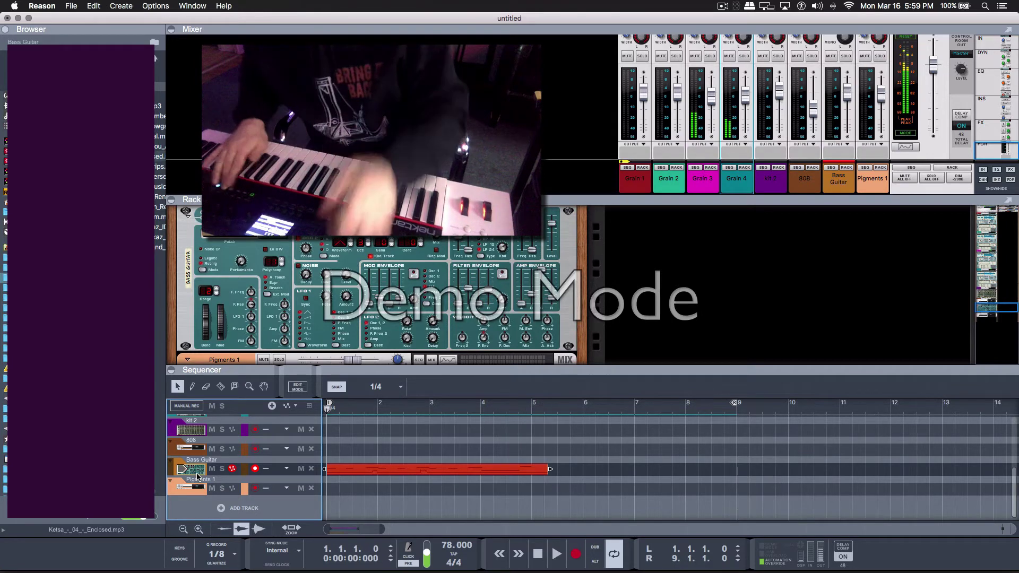
pyautogui.press('space')
pyautogui.hotkey('shift', 'Return')
pyautogui.hotkey('shift', 'Return')
# - Duplicate the recorded Bass Guitar clip so the copy starts at bar 5
pyautogui.click(330, 471)
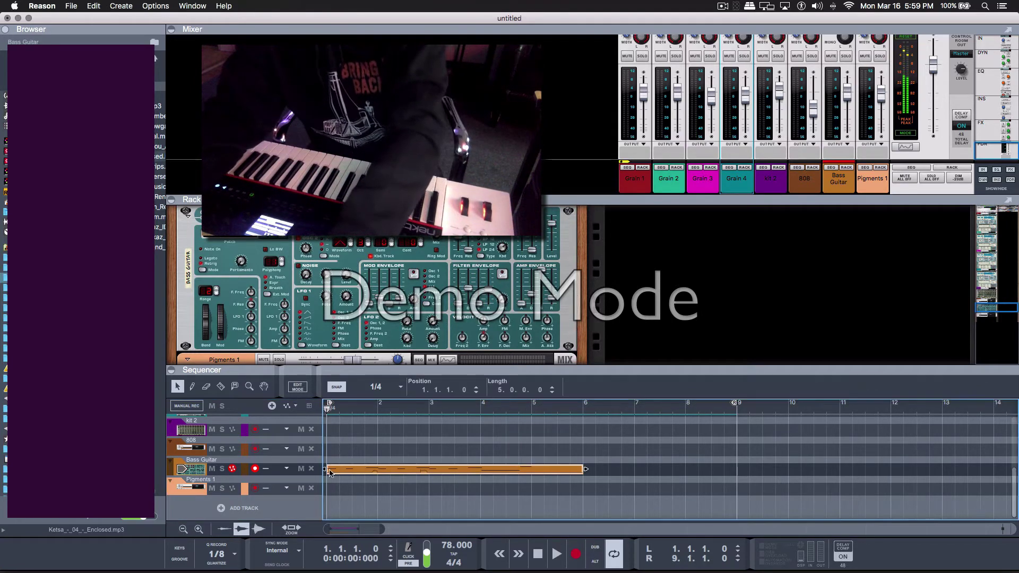
pyautogui.press('space')
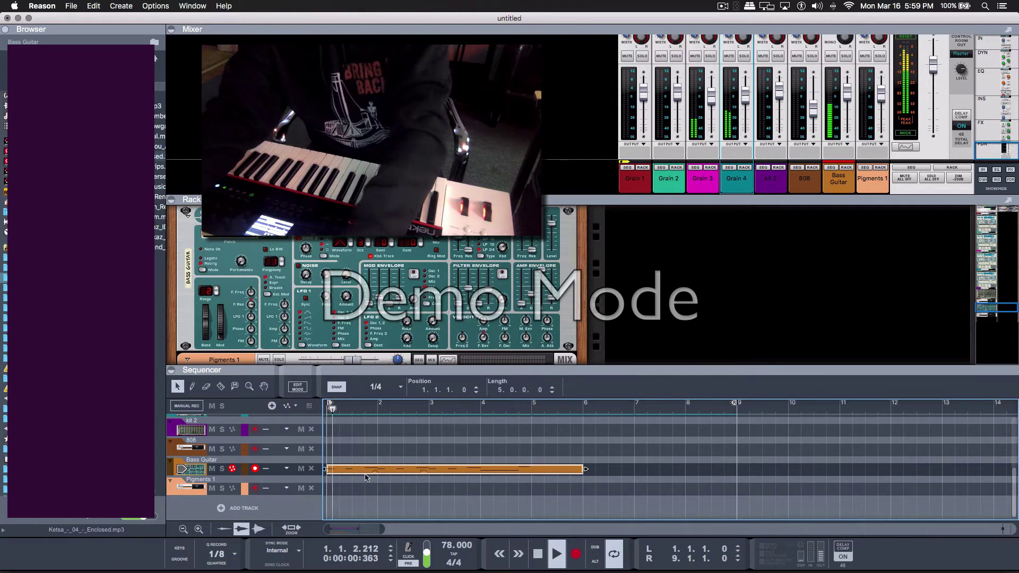
pyautogui.moveTo(364, 469); pyautogui.dragTo(568, 469)
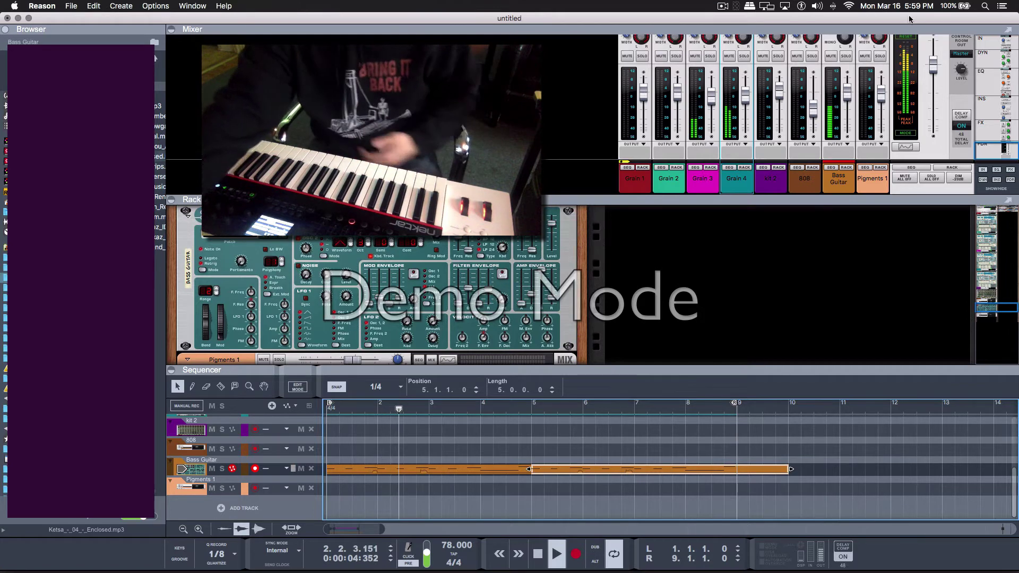
# - Lower the Bass Guitar channel fader and move its mixer channel next to Grain 4
pyautogui.moveTo(848, 94); pyautogui.dragTo(849, 107)
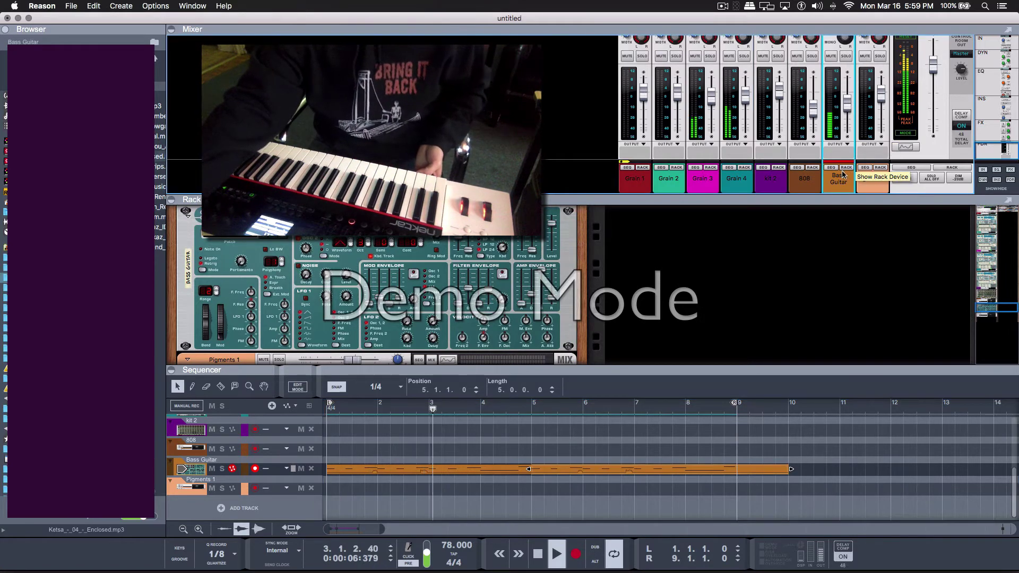
pyautogui.moveTo(839, 178); pyautogui.dragTo(748, 174)
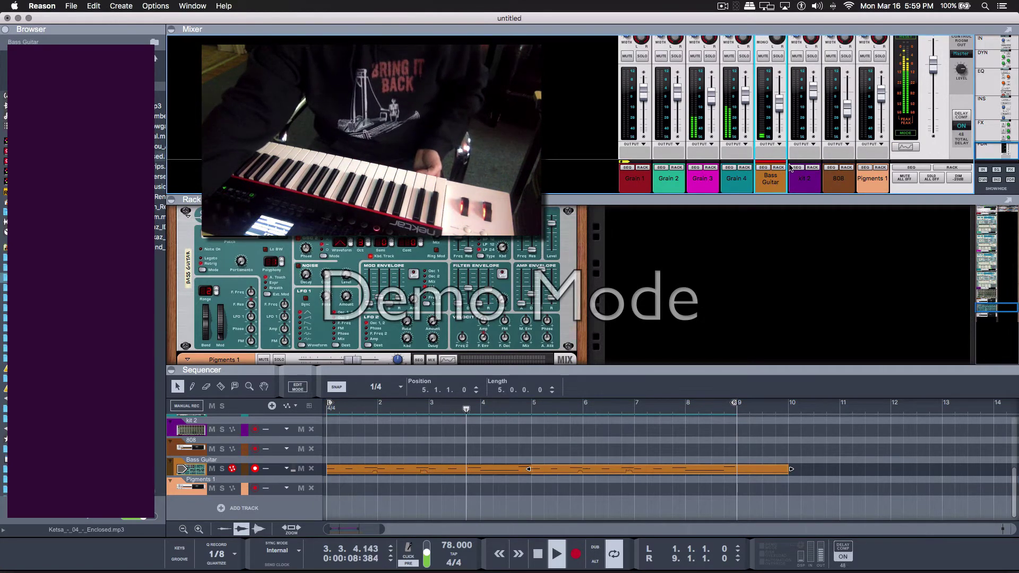
# - Copy the patch from the Grain 3 device and paste it into the Grain 2 device
pyautogui.scroll(5, 274, 449)
pyautogui.scroll(-2, 285, 464)
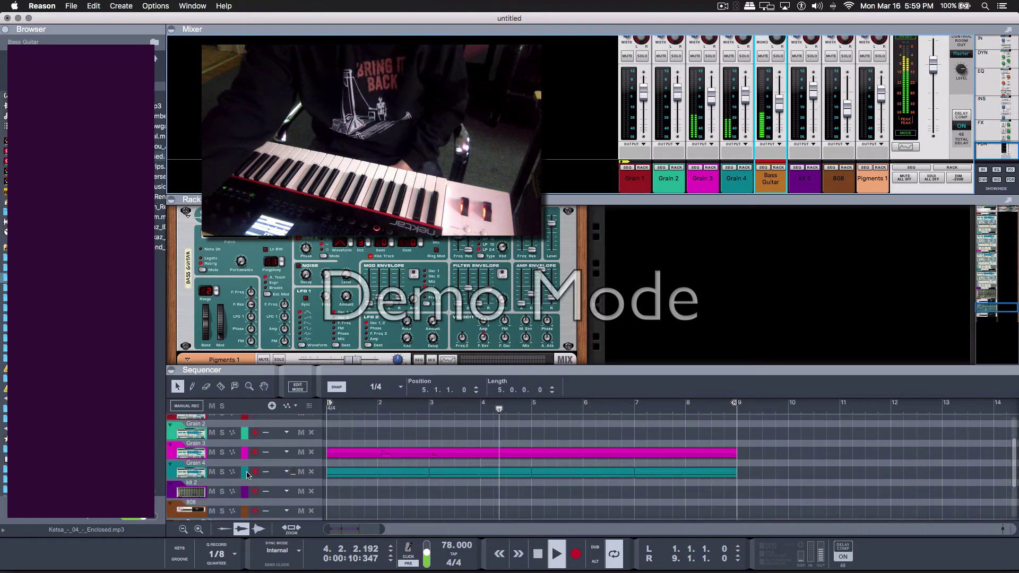
pyautogui.click(283, 469)
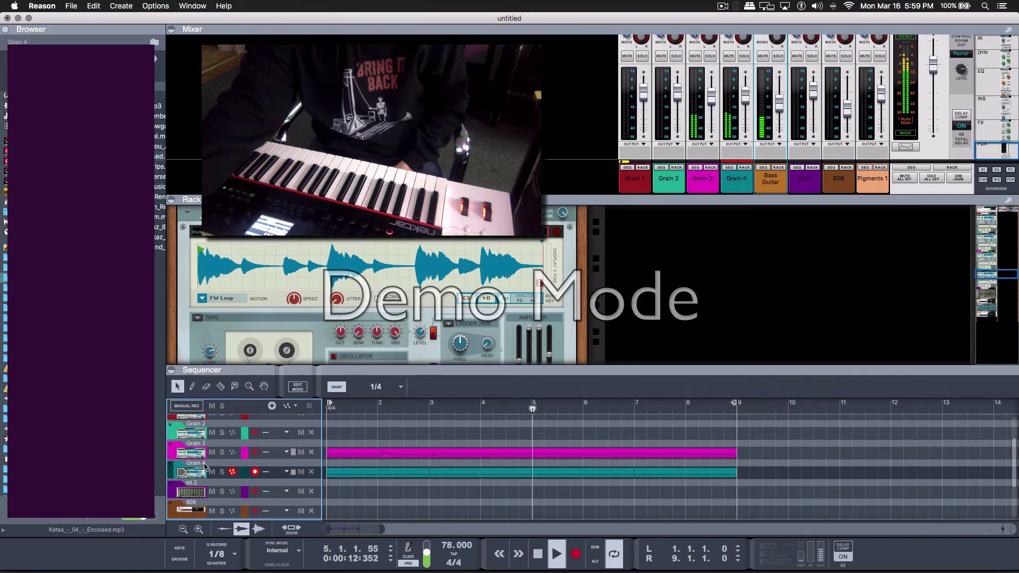
pyautogui.click(286, 452)
pyautogui.rightClick(291, 452)
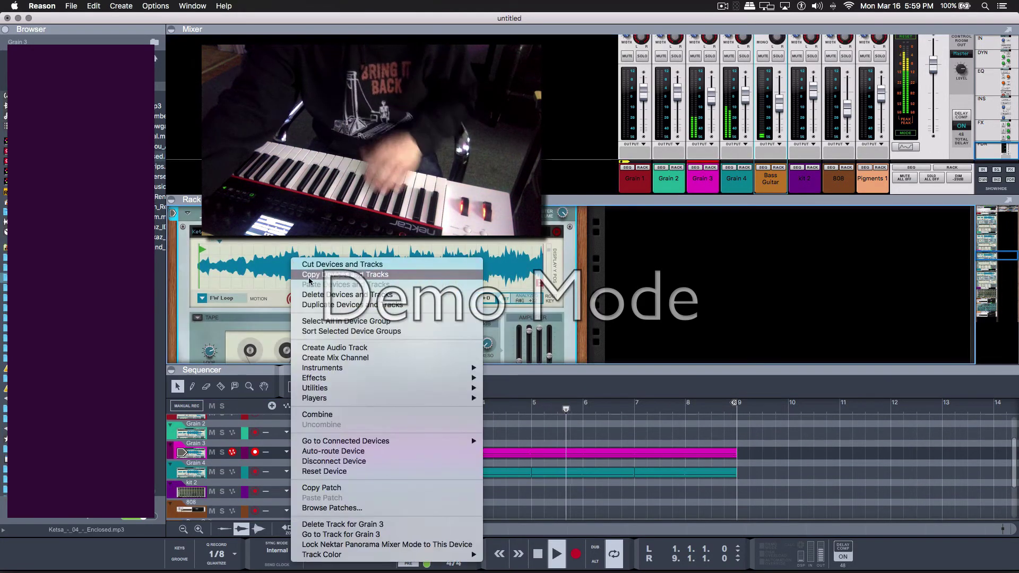
pyautogui.click(327, 493)
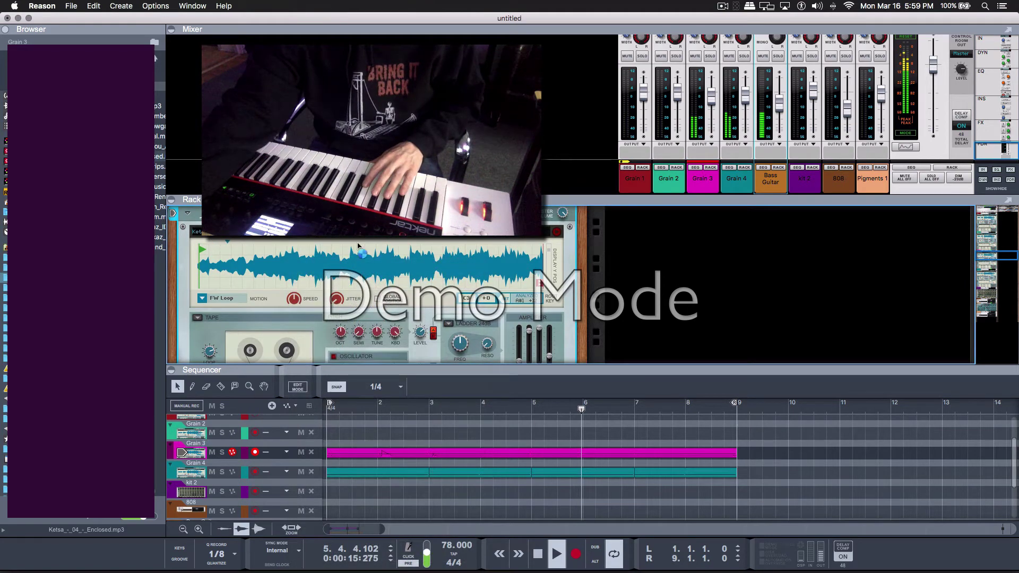
pyautogui.click(200, 433)
pyautogui.rightClick(326, 247)
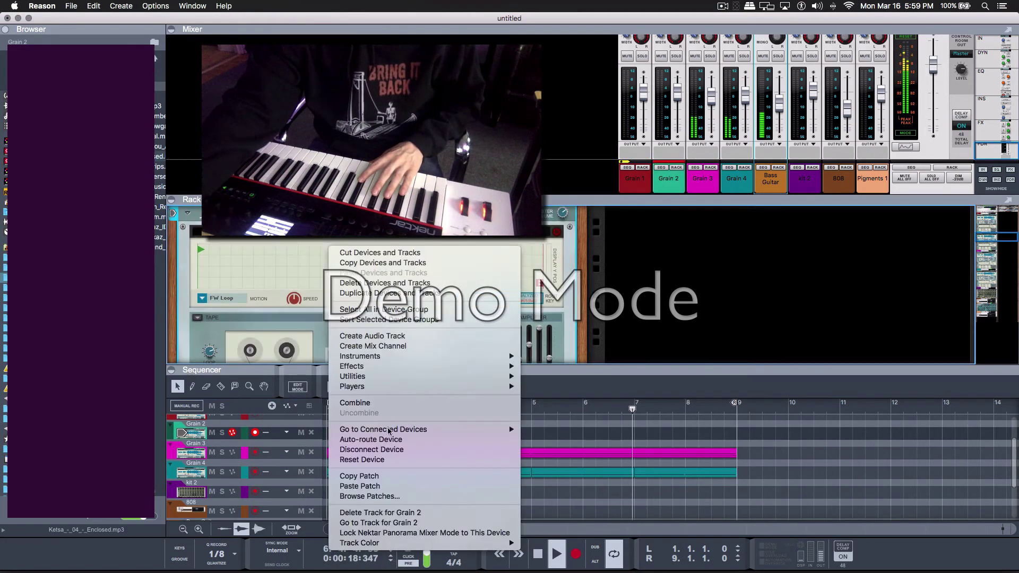
pyautogui.click(380, 487)
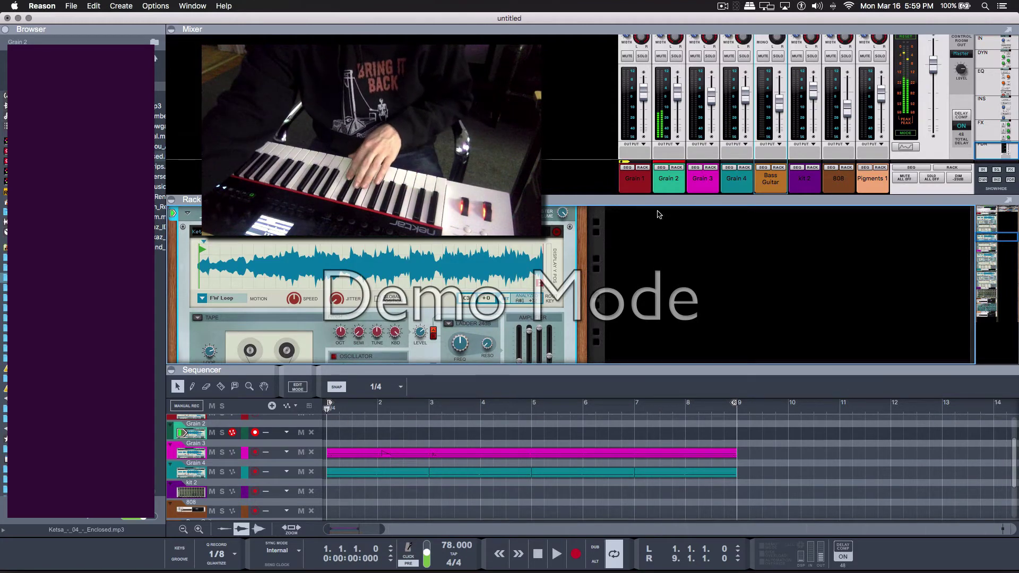
# - Audition Grain 3 and Grain 2, and move Grain 2's sample start marker to a spot near the waveform's beginning
pyautogui.click(702, 184)
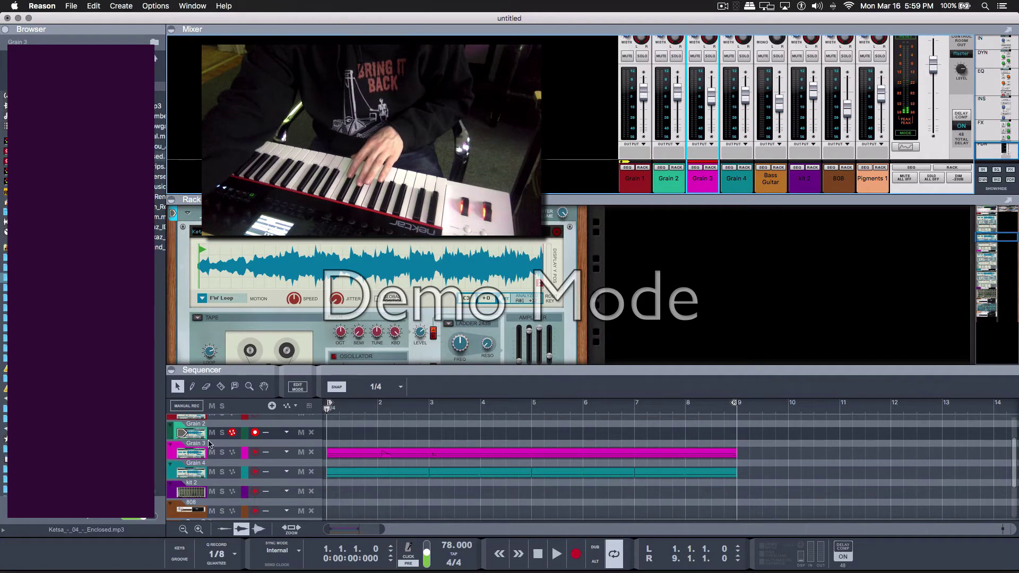
pyautogui.click(191, 452)
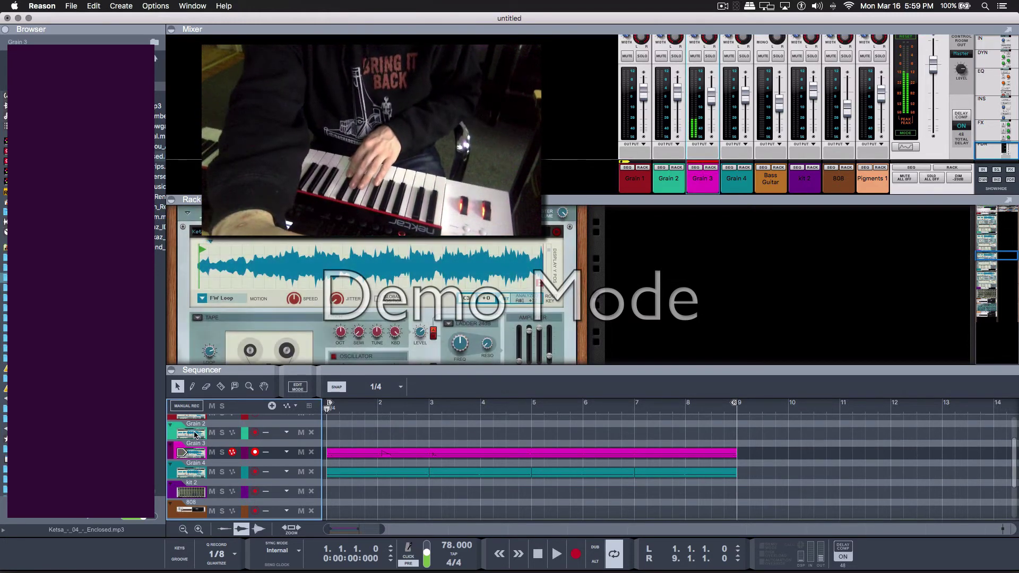
pyautogui.click(191, 436)
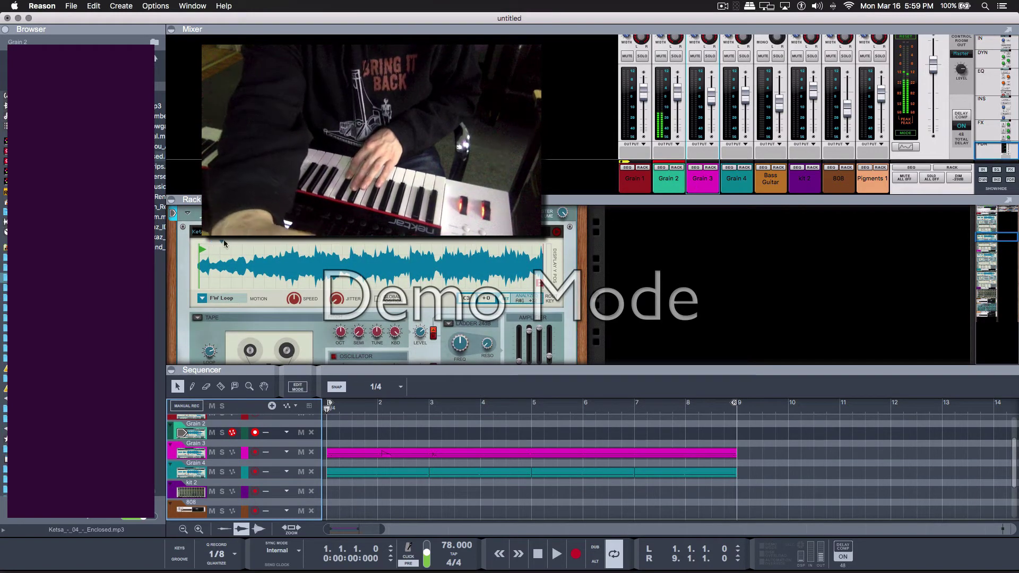
pyautogui.moveTo(201, 253); pyautogui.dragTo(390, 248)
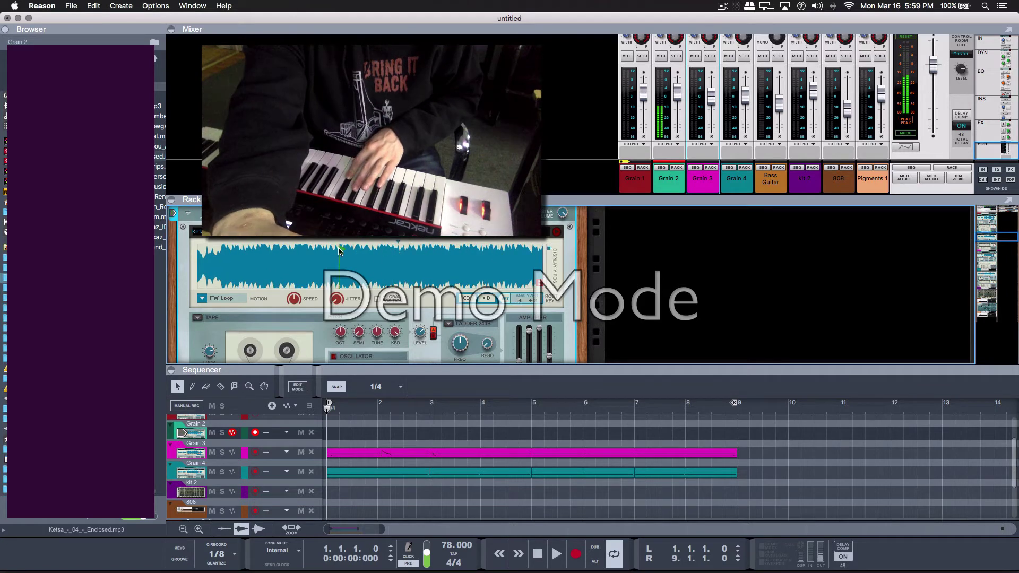
pyautogui.moveTo(340, 251); pyautogui.dragTo(219, 252)
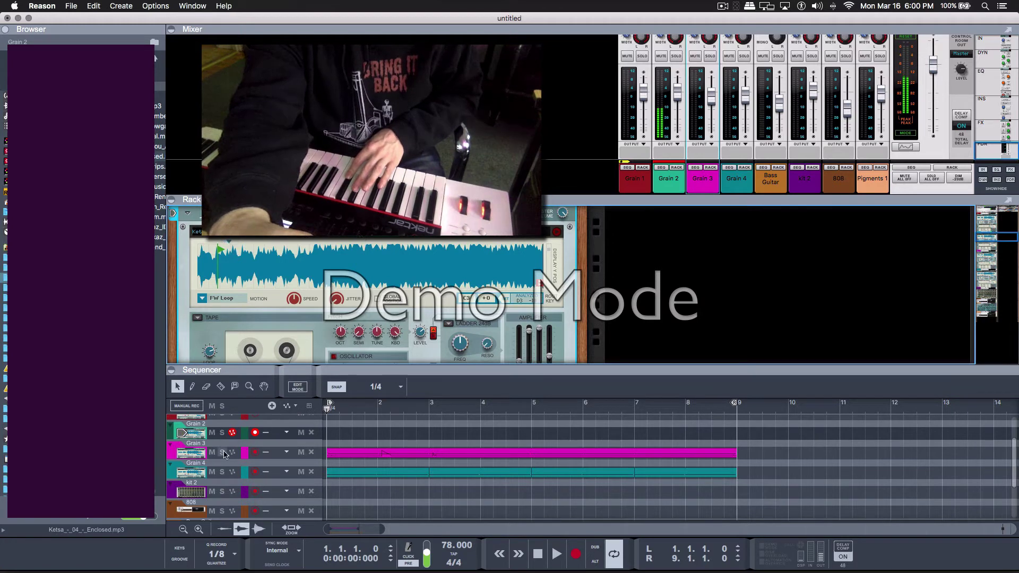
# - Mute the Grain 3 channel and record a Grain 2 part from the start of the song through bar 9
pyautogui.click(694, 56)
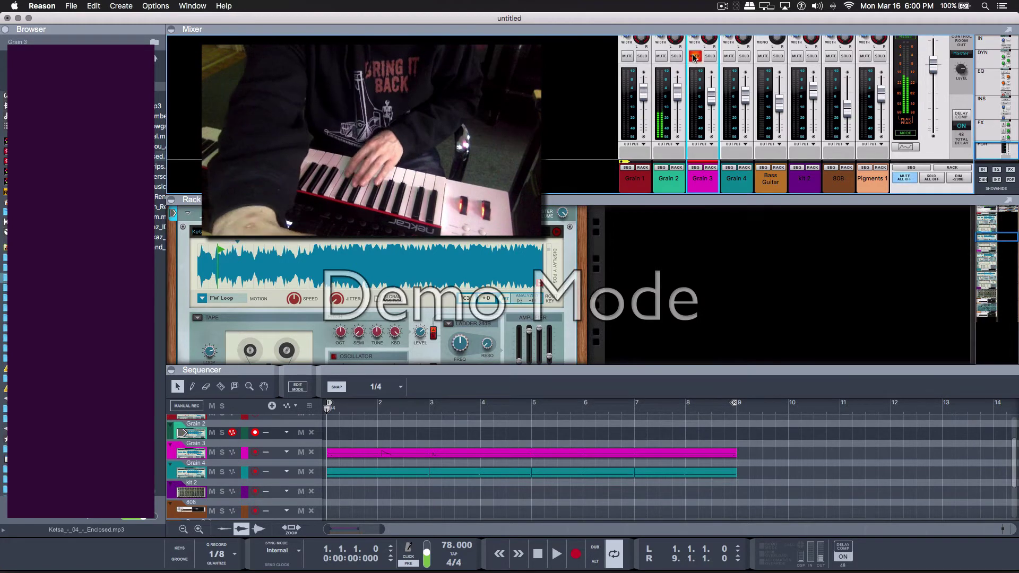
pyautogui.press('space')
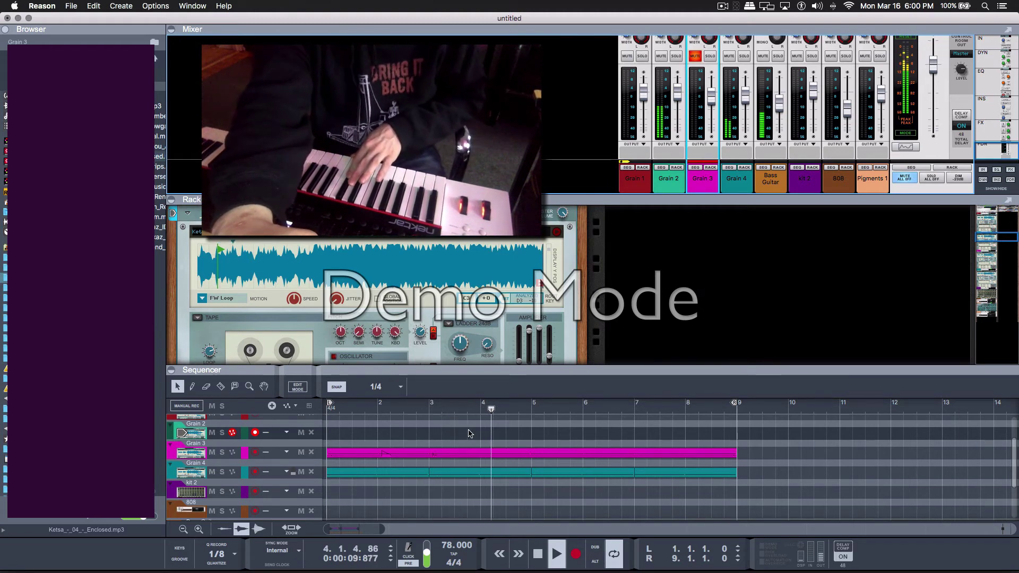
pyautogui.click(578, 554)
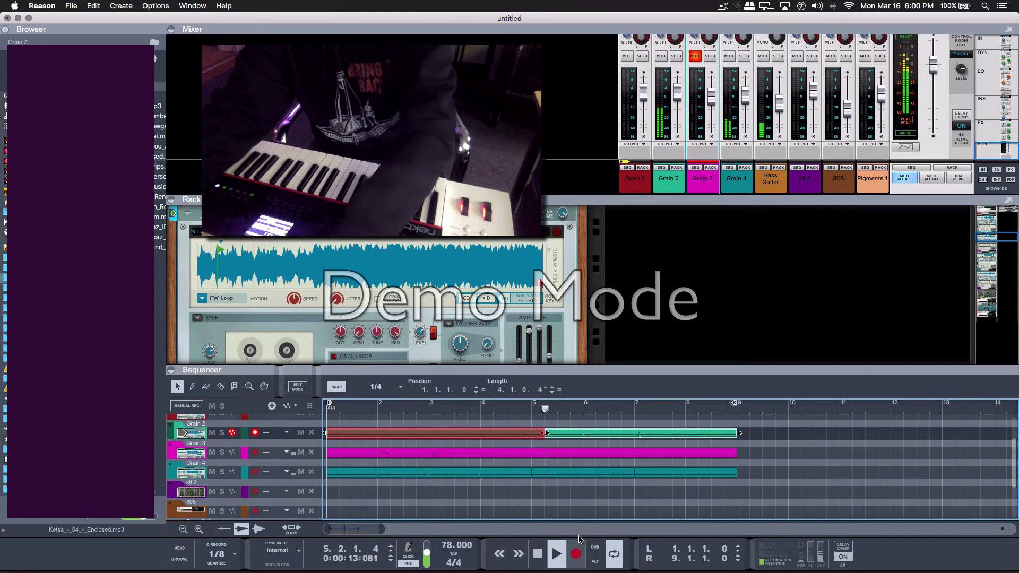
pyautogui.click(576, 554)
pyautogui.doubleClick(537, 553)
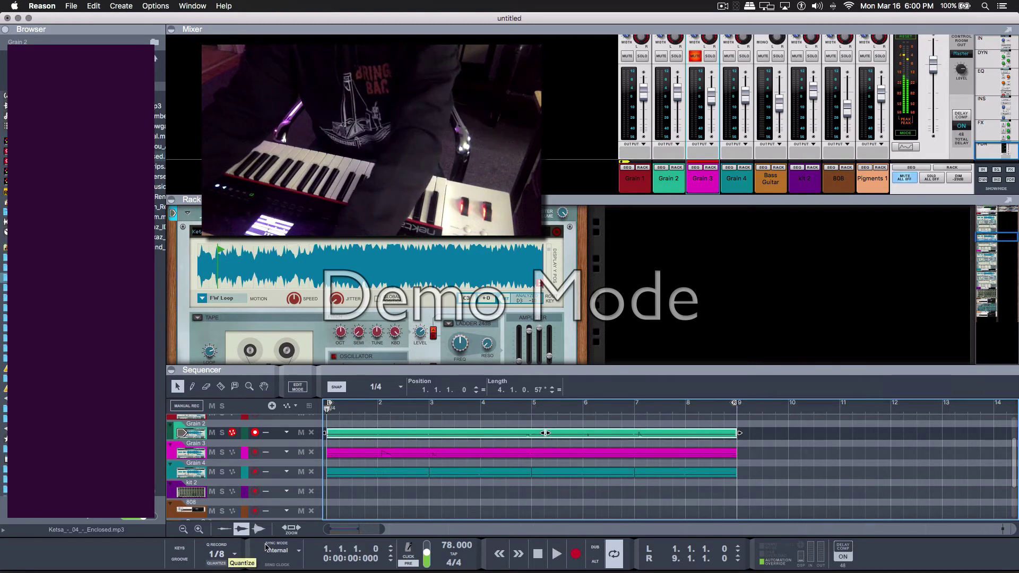
# - Move the Grain 2 clips to start at bar 9, replay from the start and unmute Grain 3
pyautogui.press('space')
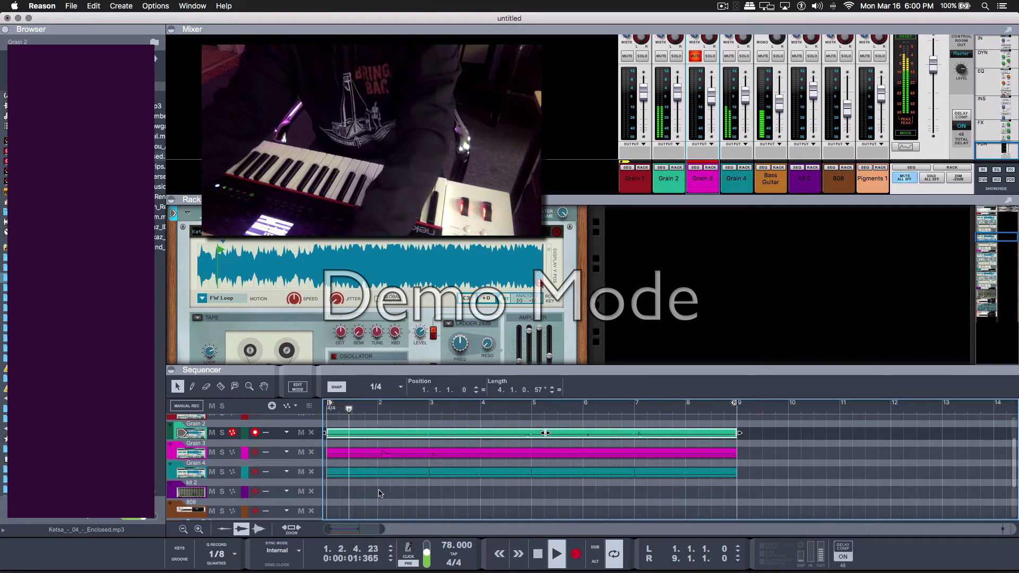
pyautogui.moveTo(502, 434); pyautogui.dragTo(912, 434)
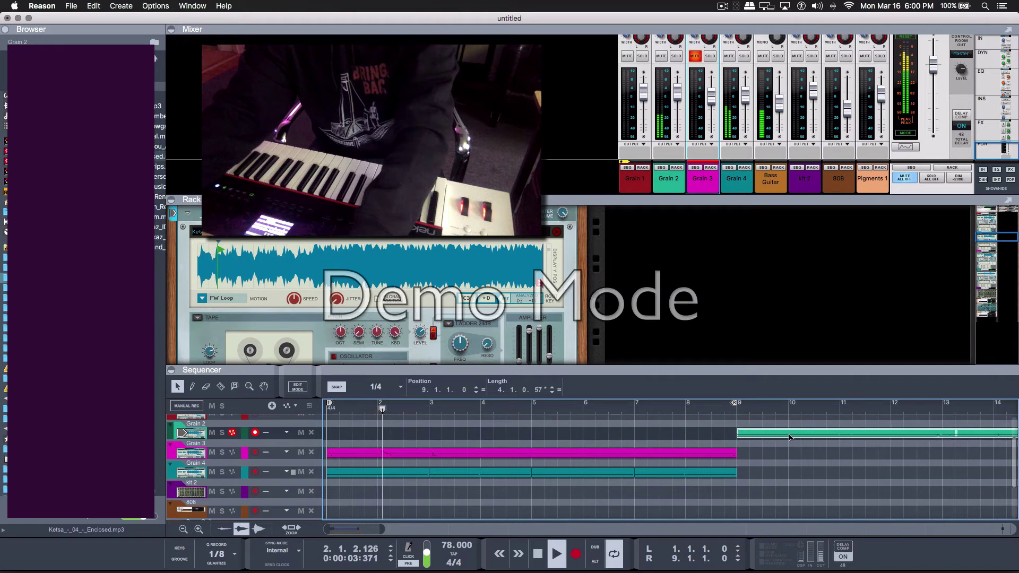
pyautogui.hotkey('shift', 'Return')
pyautogui.hotkey('shift', 'Return')
pyautogui.press('space')
pyautogui.click(695, 55)
# - Copy all channel settings from the Grain 3 mixer channel and paste them onto the Grain 2 channel
pyautogui.click(697, 181)
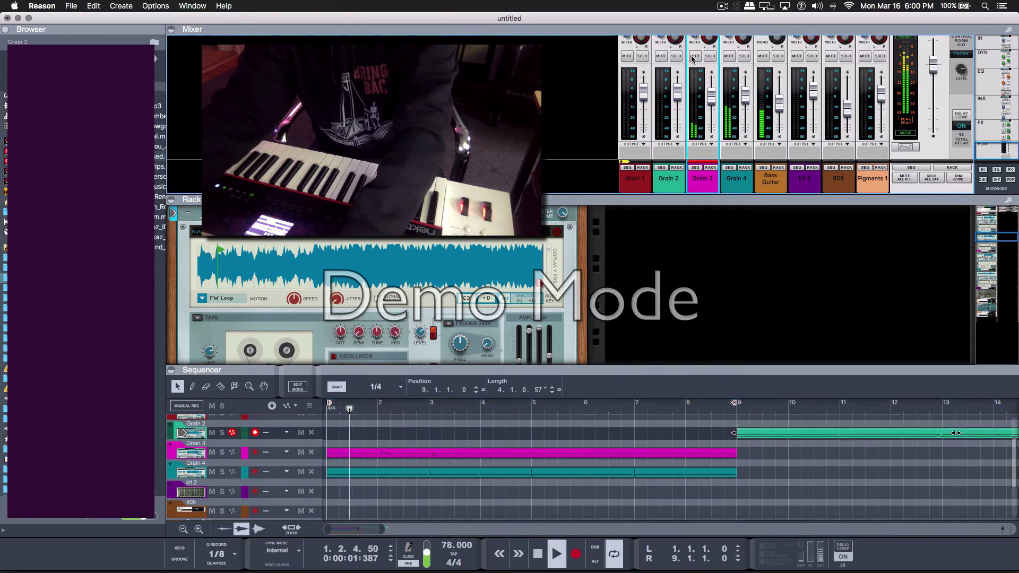
pyautogui.rightClick(697, 184)
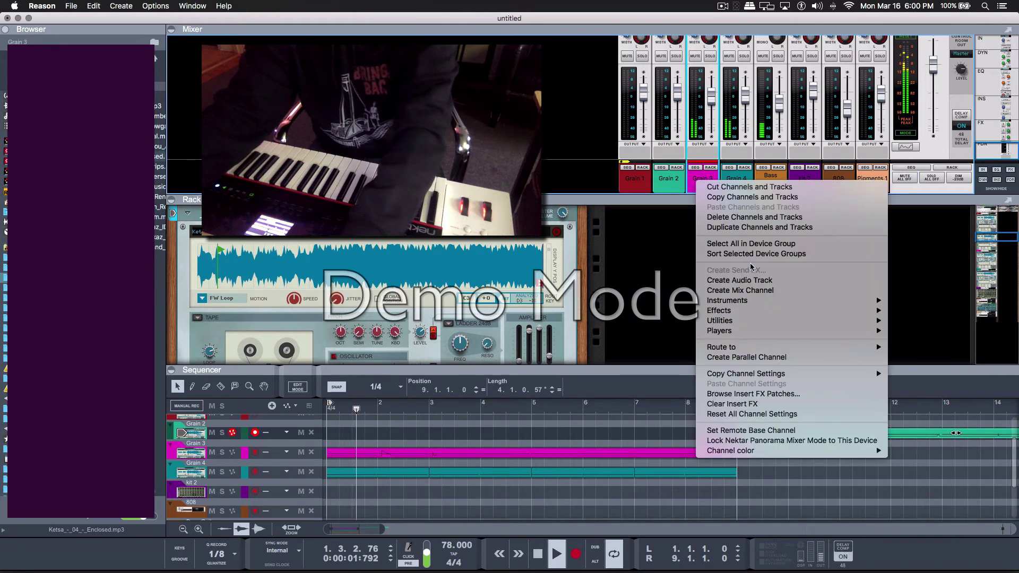
pyautogui.moveTo(786, 373)
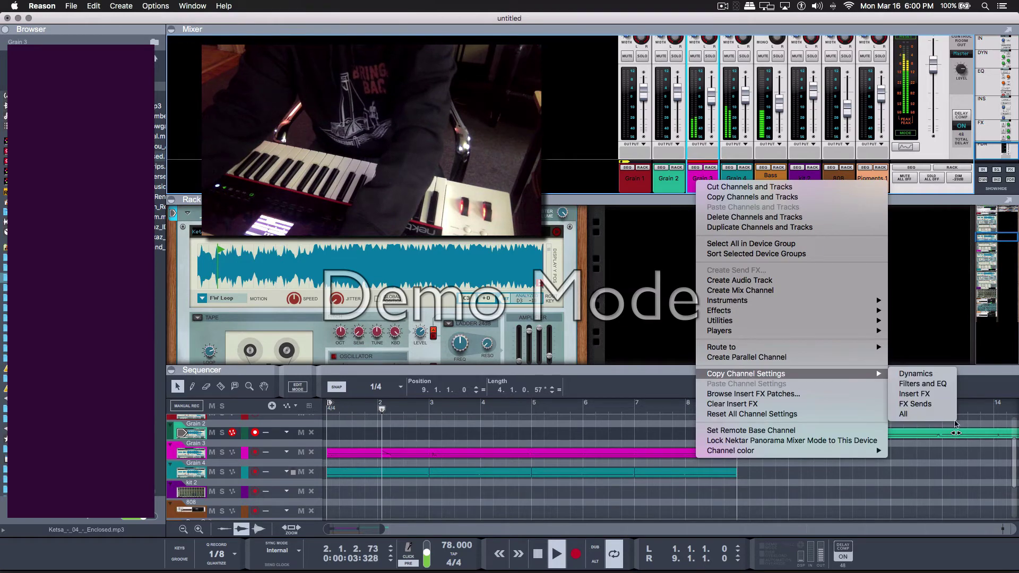
pyautogui.click(924, 414)
pyautogui.rightClick(678, 184)
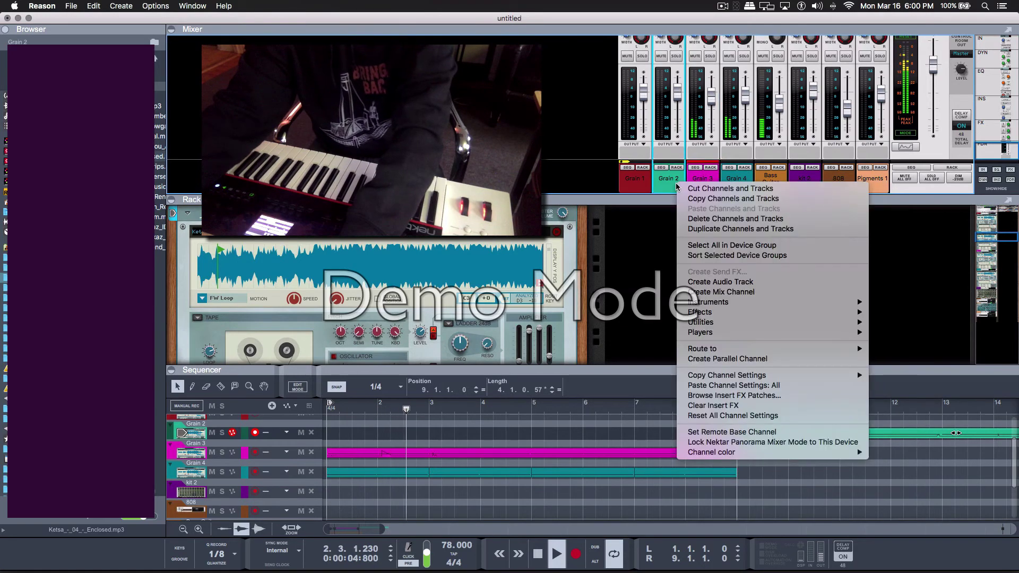
pyautogui.click(731, 389)
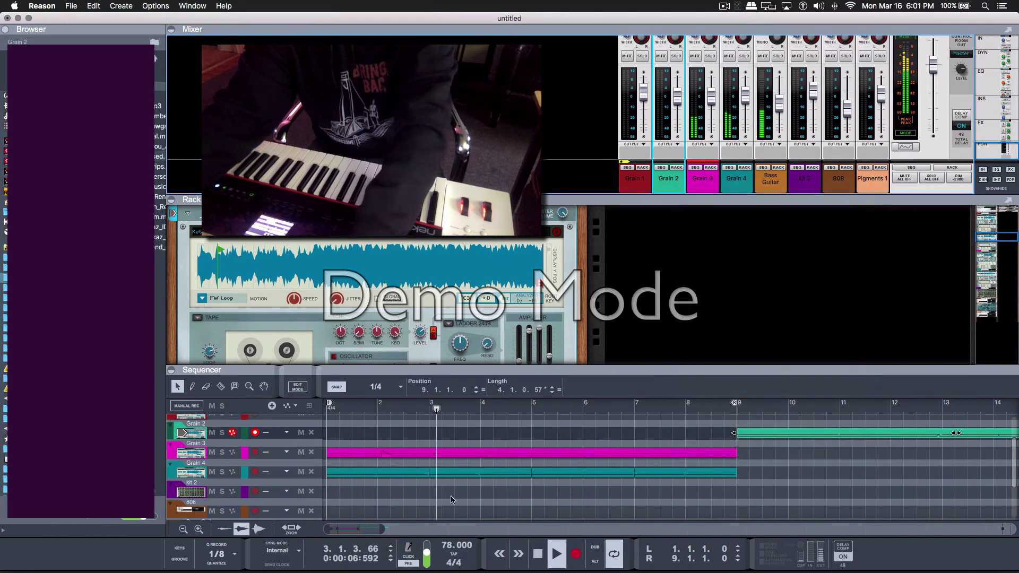
# - Duplicate the Grain 4 clips so the copies start at bar 9, and extend the loop's right locator to bar 17
pyautogui.click(690, 473)
pyautogui.moveTo(740, 472); pyautogui.dragTo(967, 477)
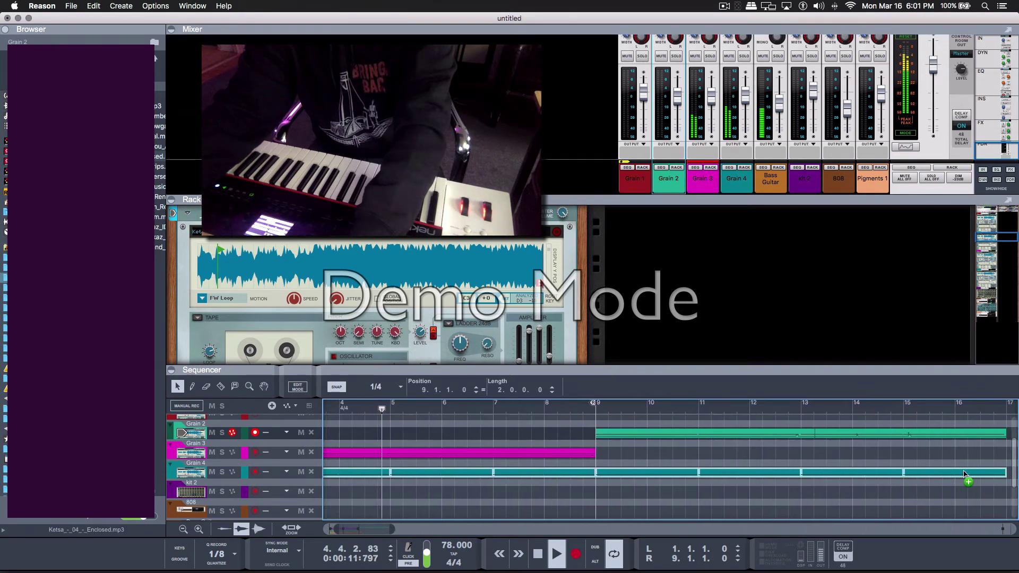
pyautogui.moveTo(392, 531); pyautogui.dragTo(487, 529)
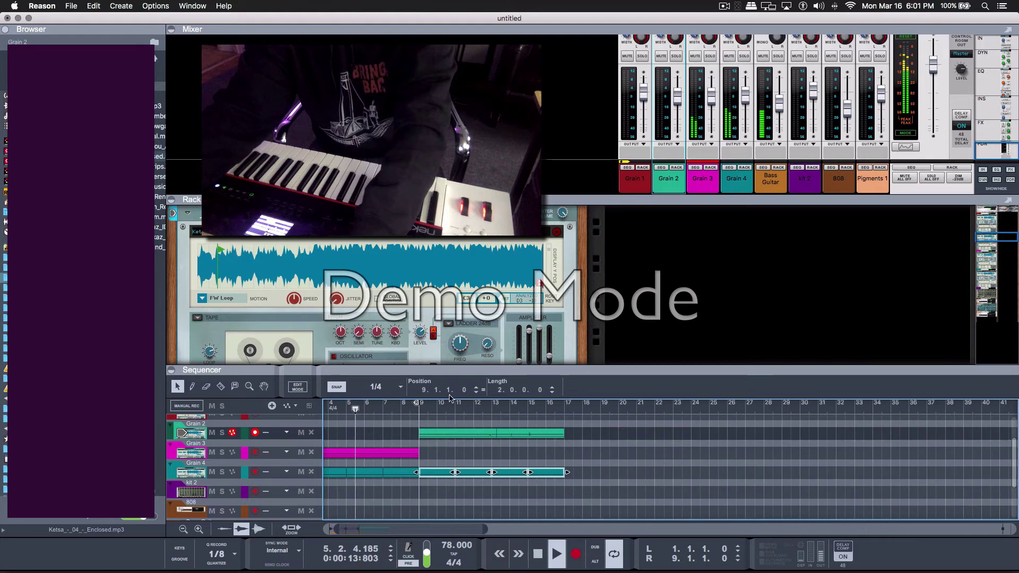
pyautogui.moveTo(417, 404); pyautogui.dragTo(564, 407)
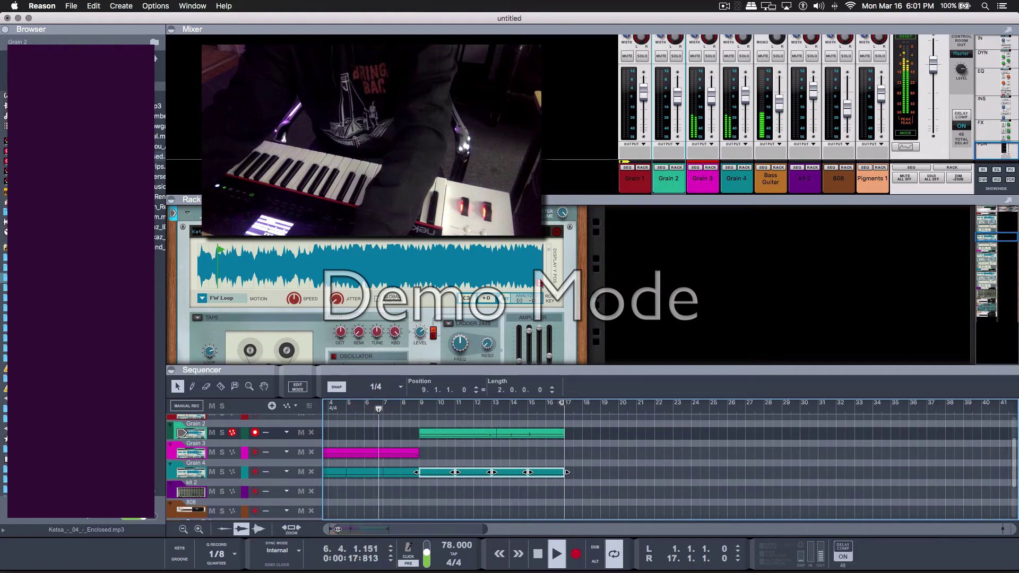
# - Lower the Grain 2 channel fader slightly
pyautogui.moveTo(340, 531); pyautogui.dragTo(458, 529)
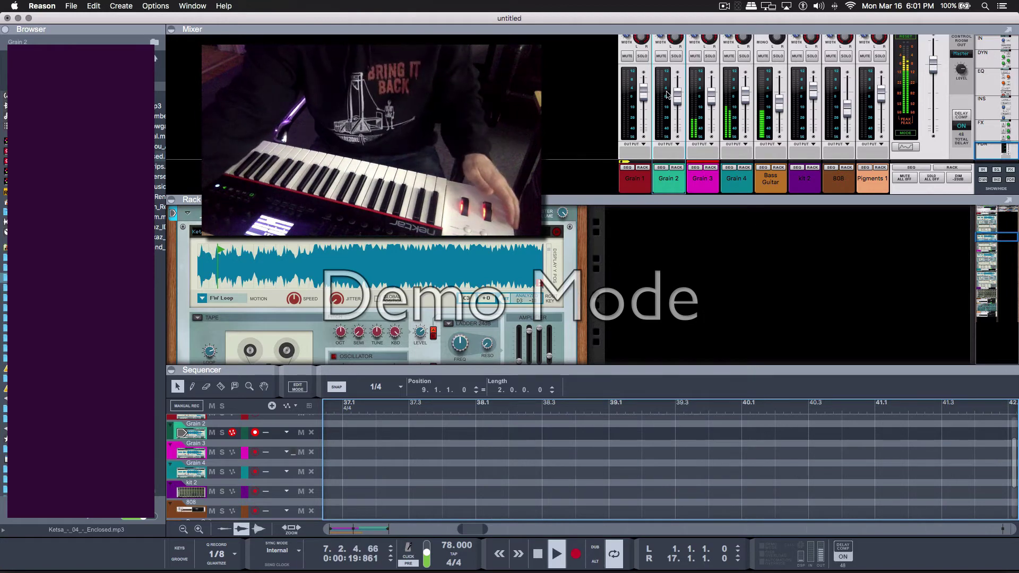
pyautogui.moveTo(676, 99); pyautogui.dragTo(675, 102)
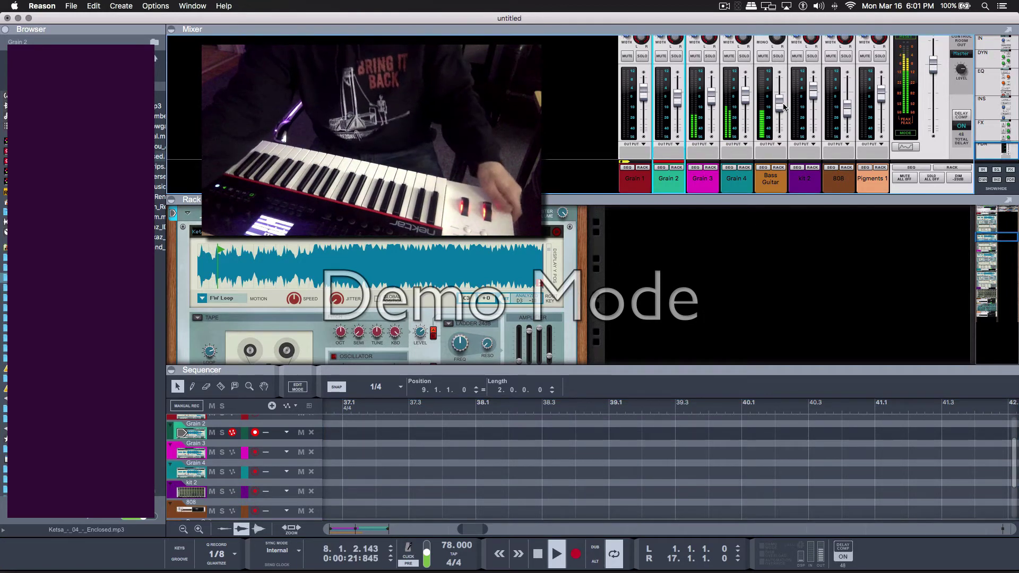
# - Raise the Bass Guitar channel fader slightly
pyautogui.moveTo(779, 102); pyautogui.dragTo(779, 99)
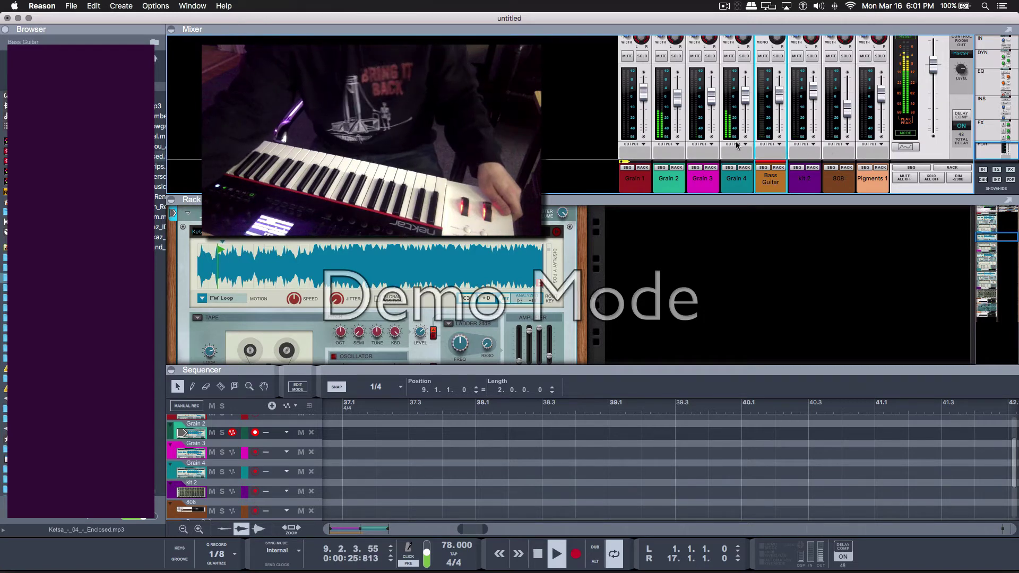
# - Select the kit 2 track, enlarge the sequencer to show every track from bar 1, and stop playback
pyautogui.click(190, 491)
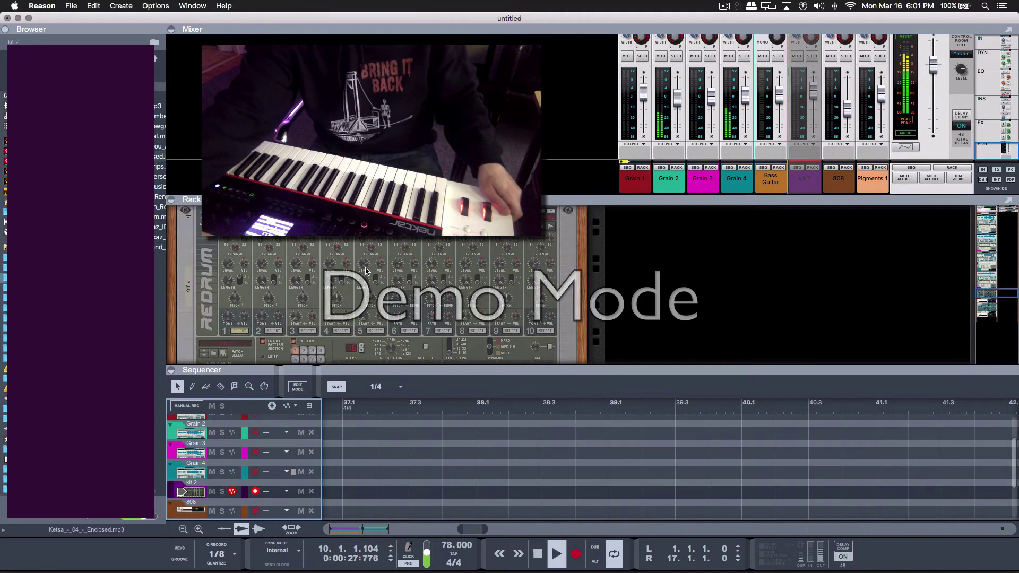
pyautogui.moveTo(479, 365); pyautogui.dragTo(481, 288)
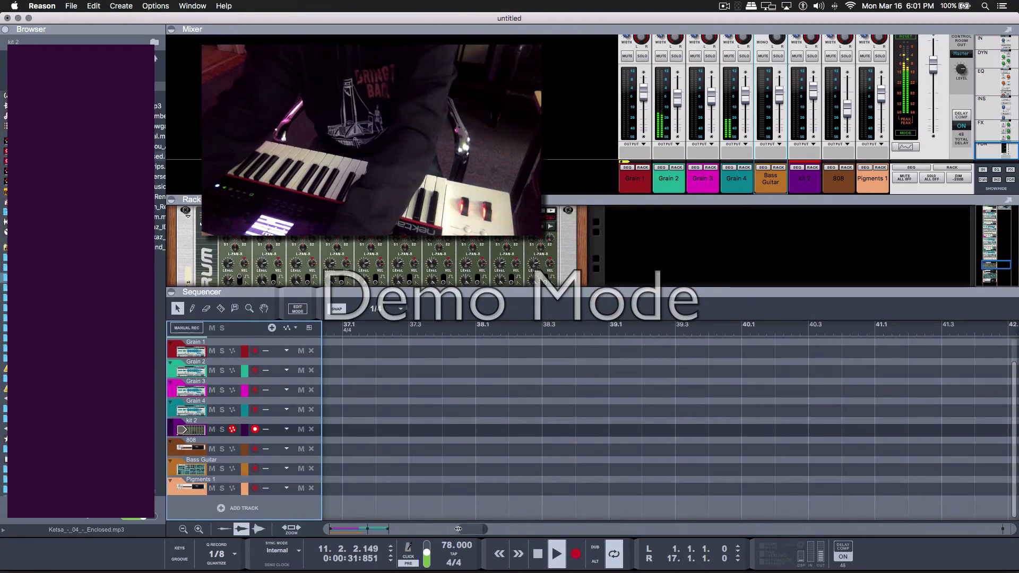
pyautogui.moveTo(458, 529); pyautogui.dragTo(327, 529)
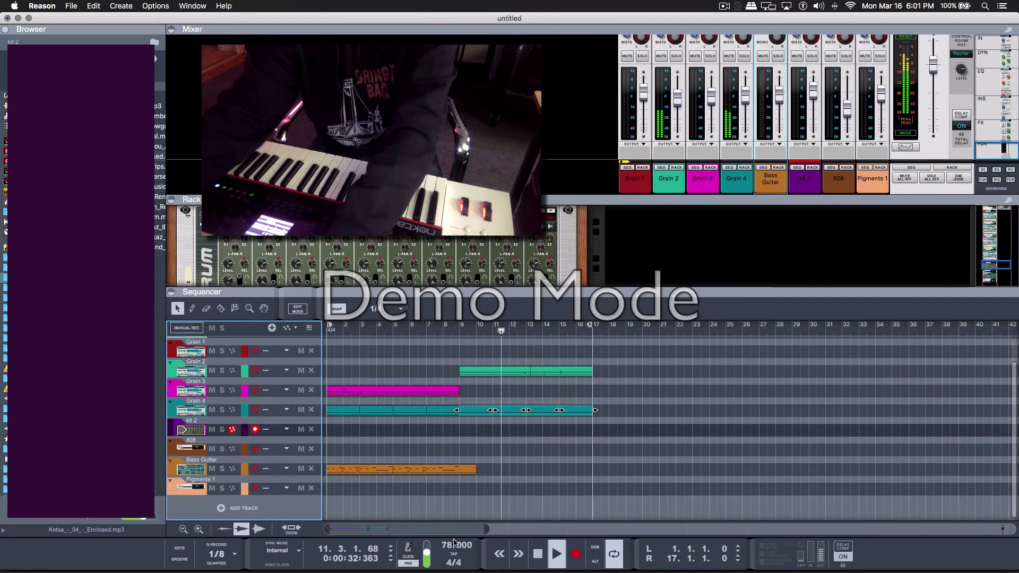
pyautogui.click(295, 529)
pyautogui.press('space')
# - Open the Grain 2 clip at bar 9 for note editing and try a shorter first note, auditioning from bar 9
pyautogui.doubleClick(491, 371)
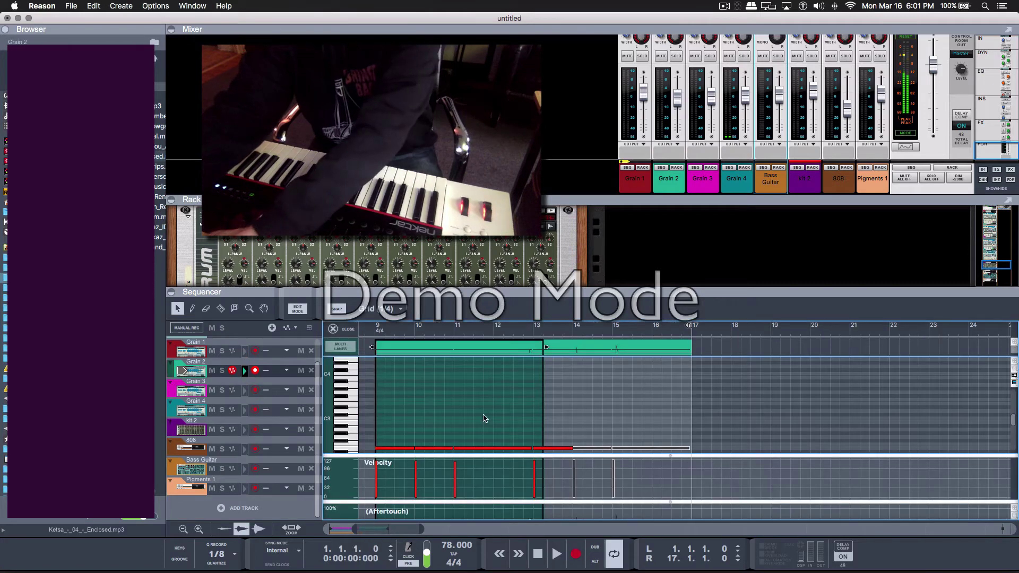
pyautogui.scroll(-1, 403, 435)
pyautogui.click(417, 437)
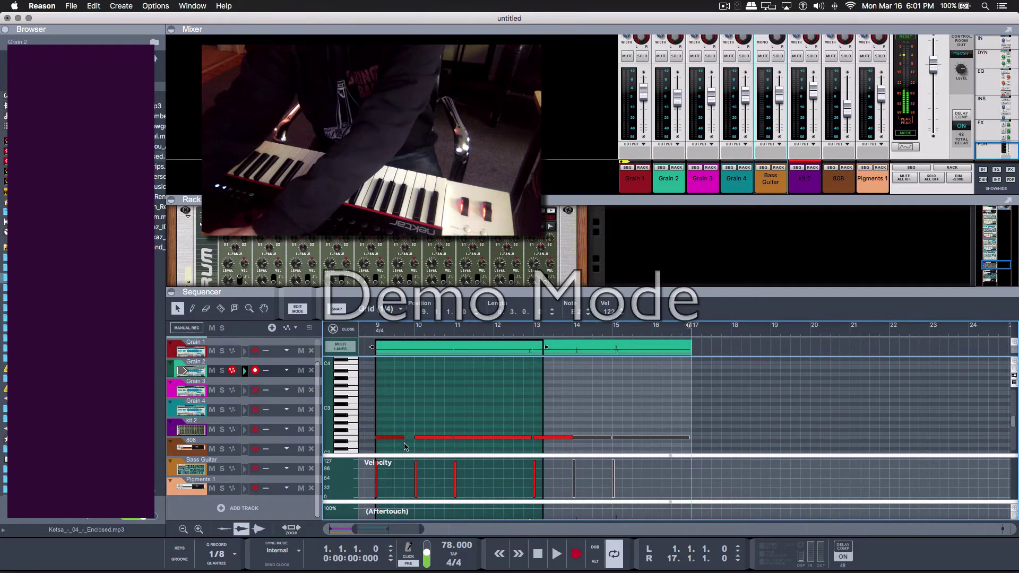
pyautogui.press('space')
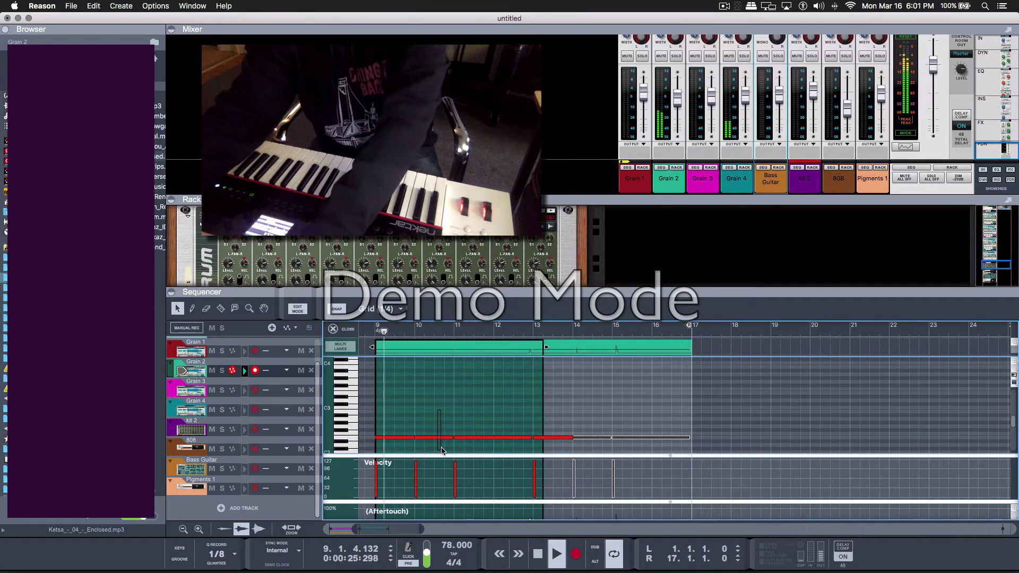
pyautogui.click(469, 386)
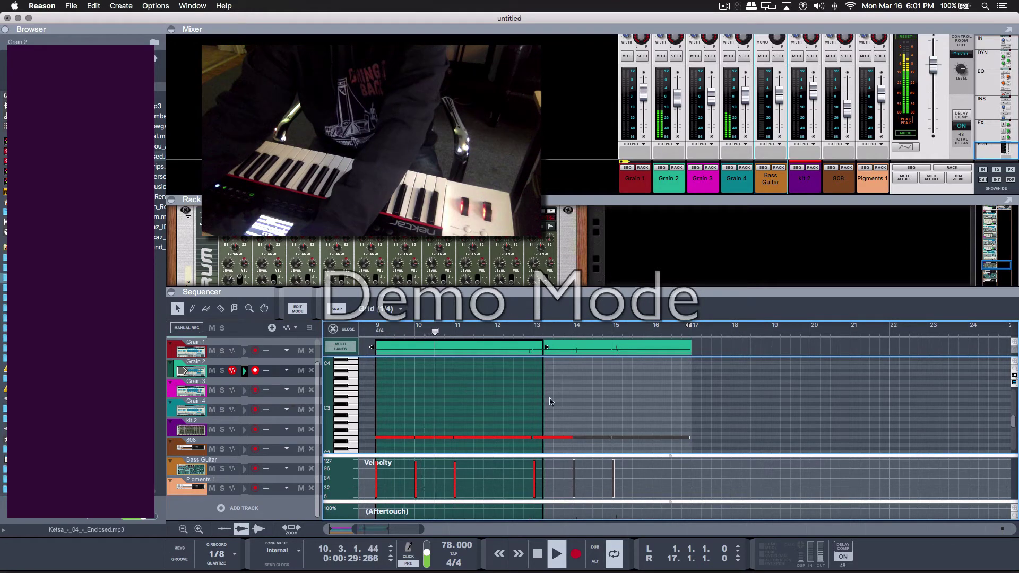
# - Join the two Grain 2 clips into one clip spanning bars 9 to 17 and open it for note editing
pyautogui.click(598, 352)
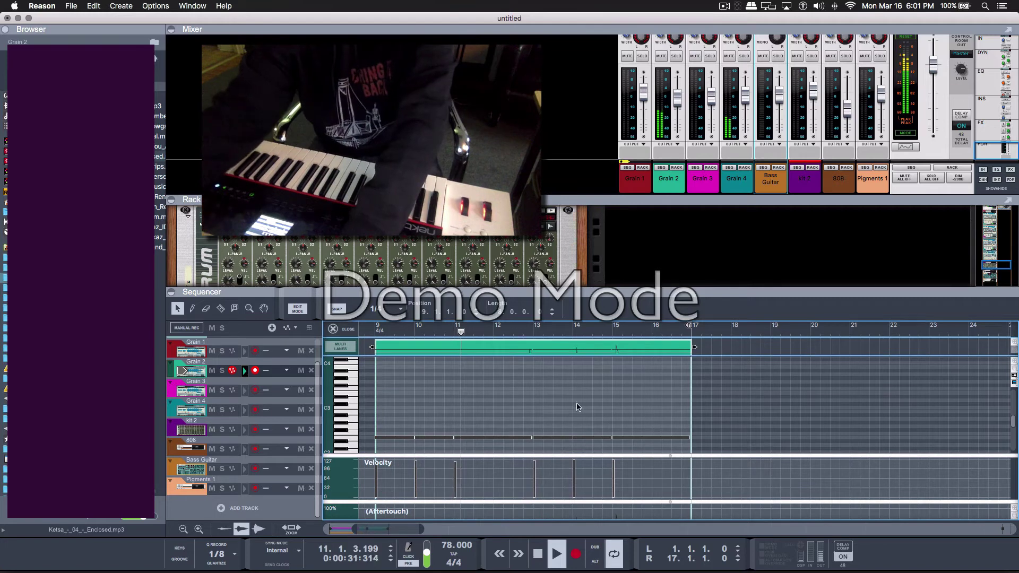
pyautogui.doubleClick(597, 348)
pyautogui.moveTo(805, 410); pyautogui.dragTo(783, 438)
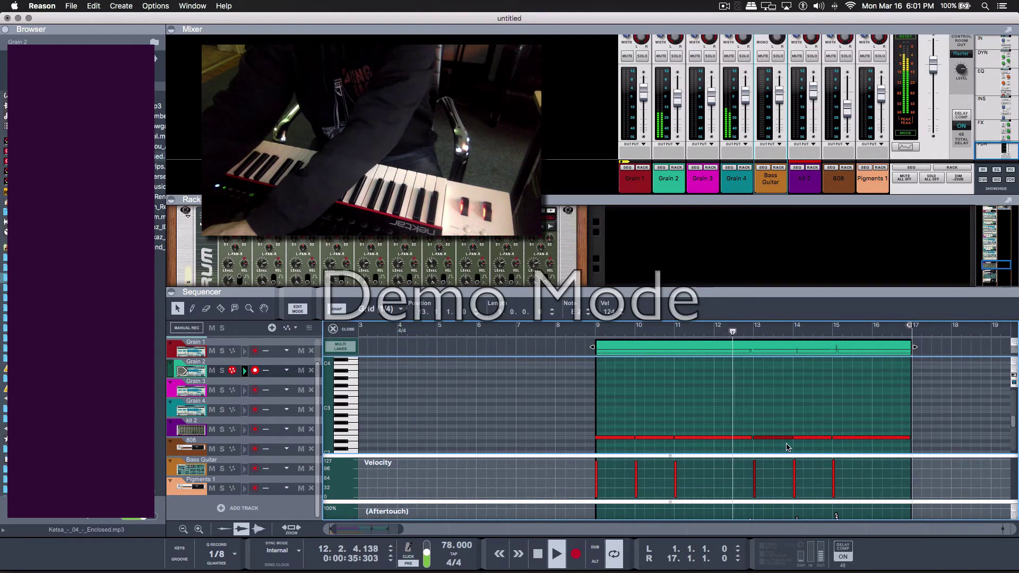
pyautogui.press('super+z')
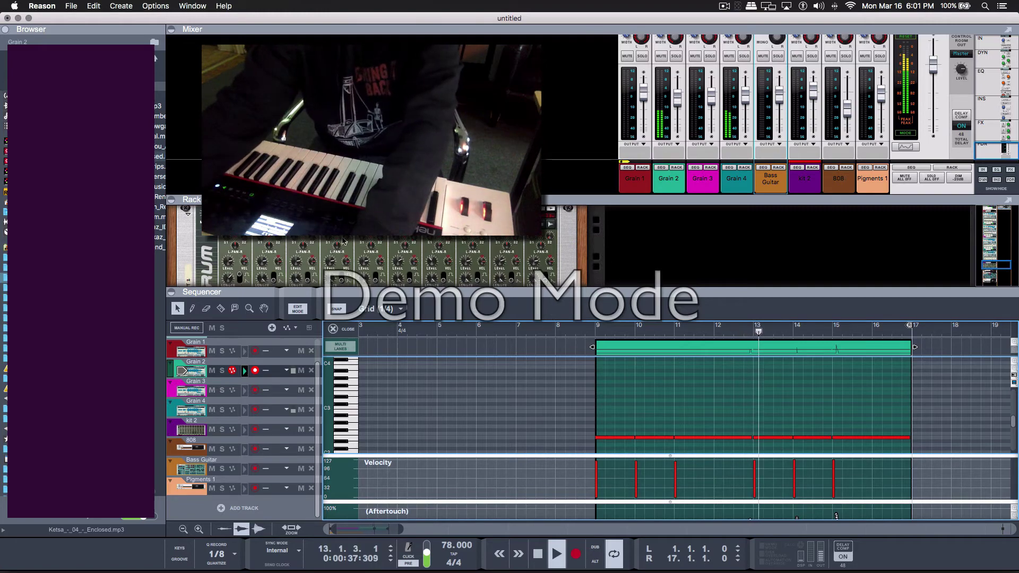
# - Enlarge the rack and move the hit in the kit 2 Redrum pattern from step 12 to step 13
pyautogui.moveTo(605, 198); pyautogui.dragTo(605, 123)
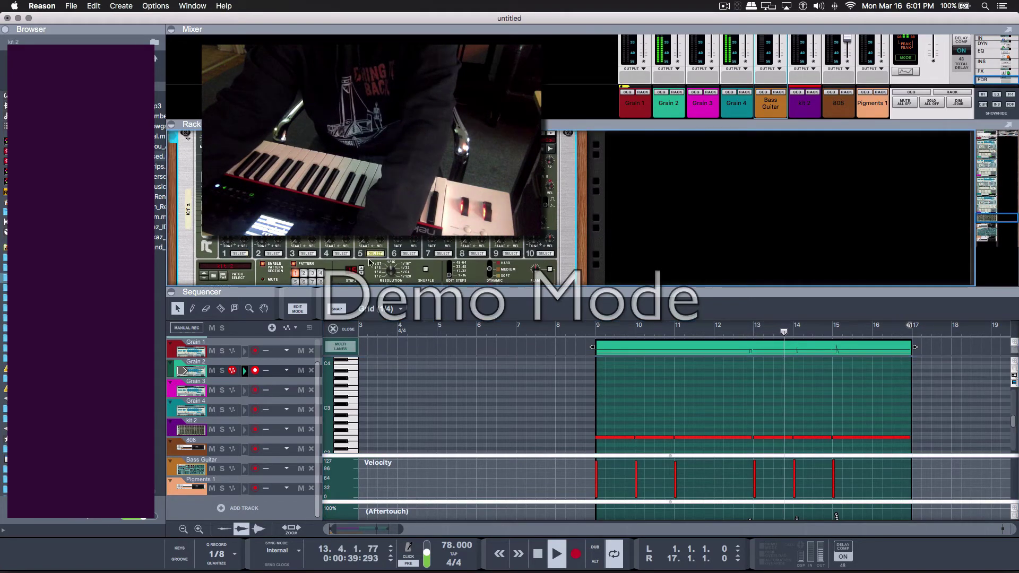
pyautogui.scroll(-2, 376, 246)
pyautogui.scroll(2, 376, 246)
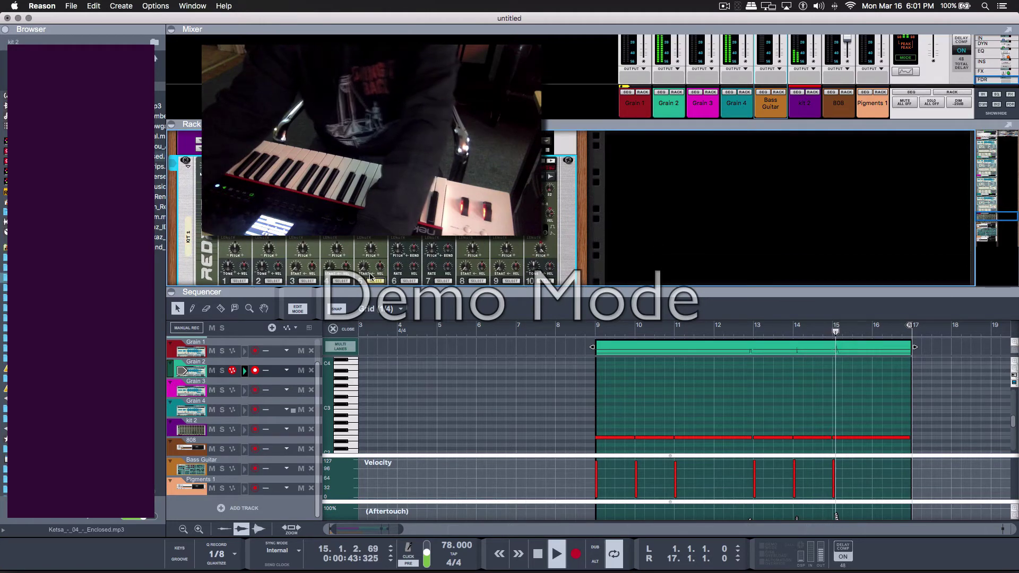
pyautogui.scroll(-1, 377, 260)
pyautogui.scroll(-2, 499, 243)
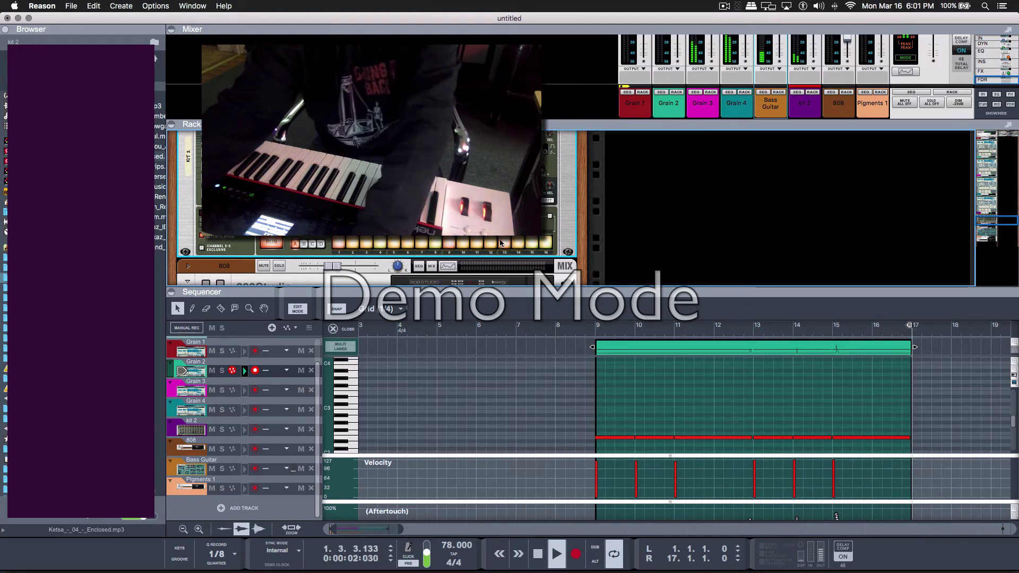
pyautogui.scroll(3, 463, 238)
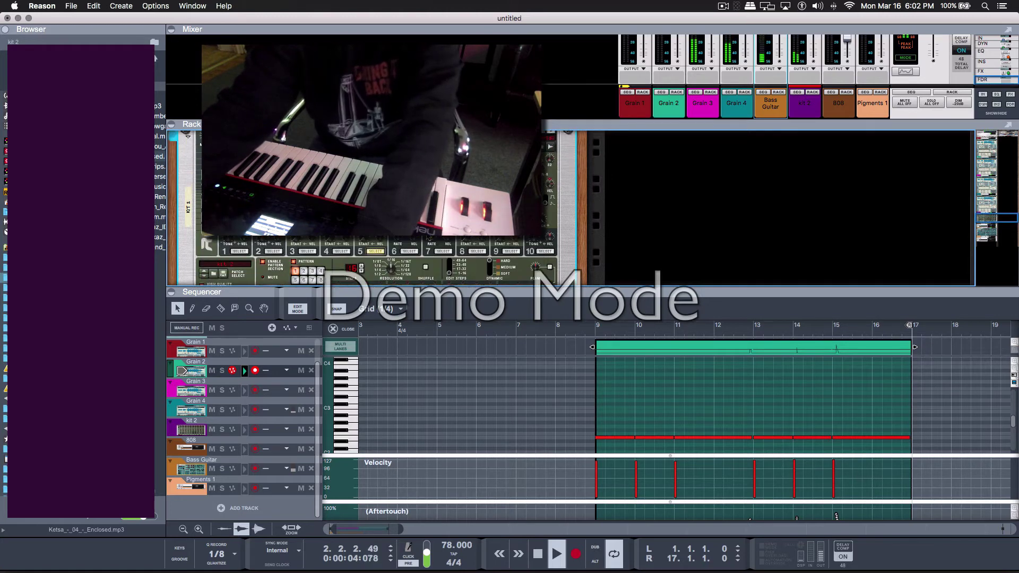
pyautogui.scroll(-4, 486, 255)
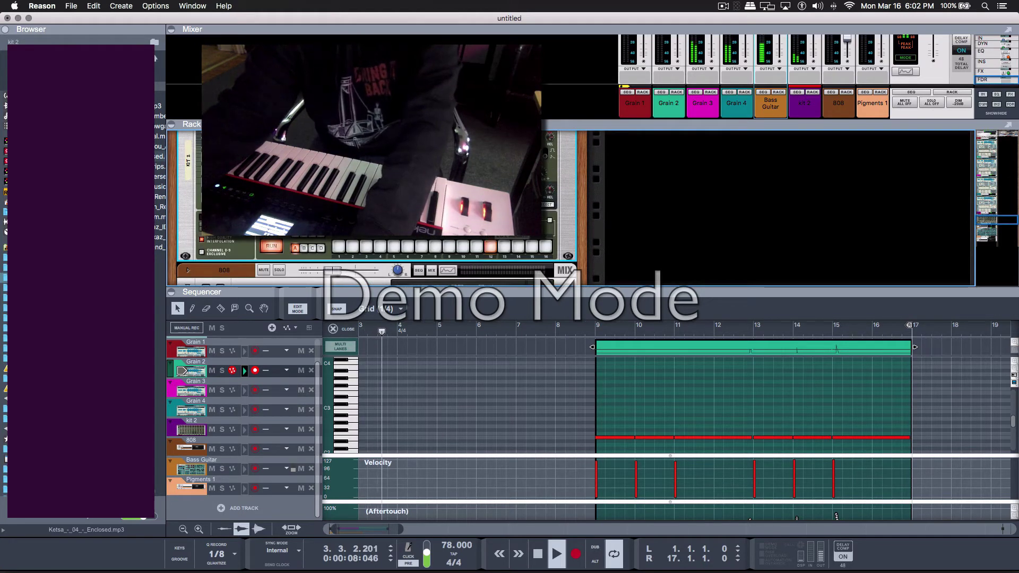
pyautogui.scroll(1, 375, 212)
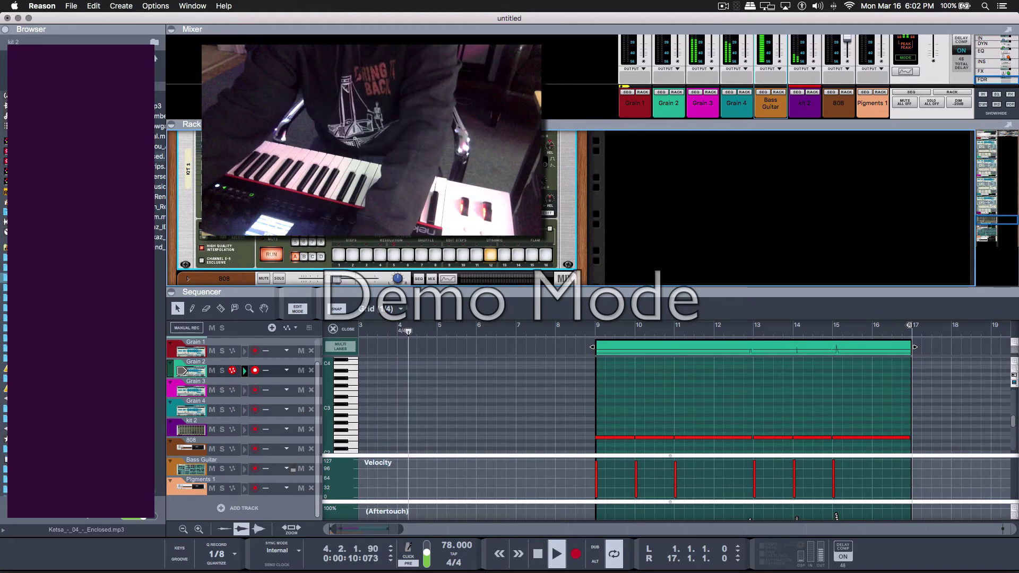
pyautogui.click(505, 256)
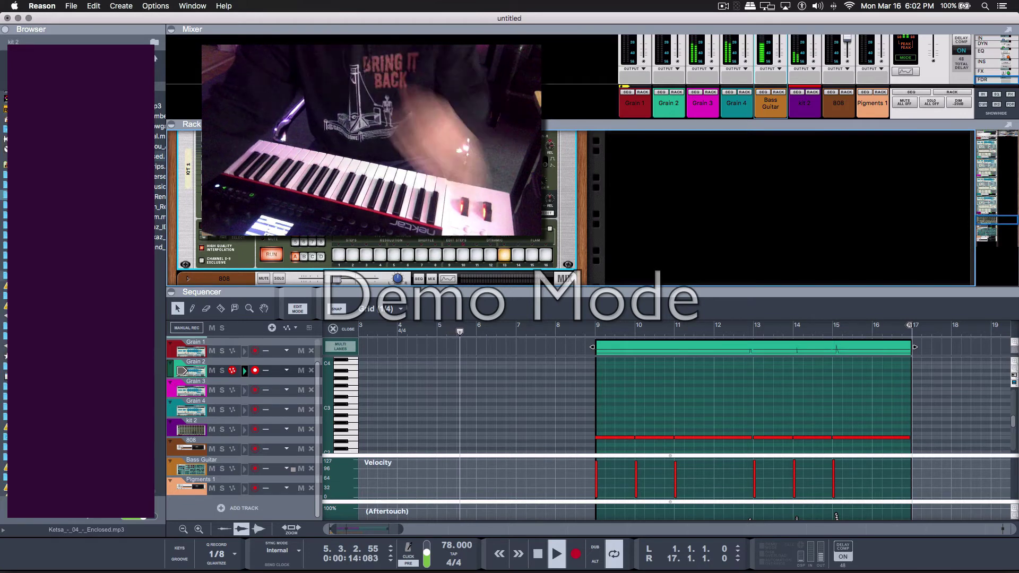
# - Find the sample CLAPPY G.WAV in the browser and load it onto drum channel 9 of the kit 2 Redrum
pyautogui.click(5, 215)
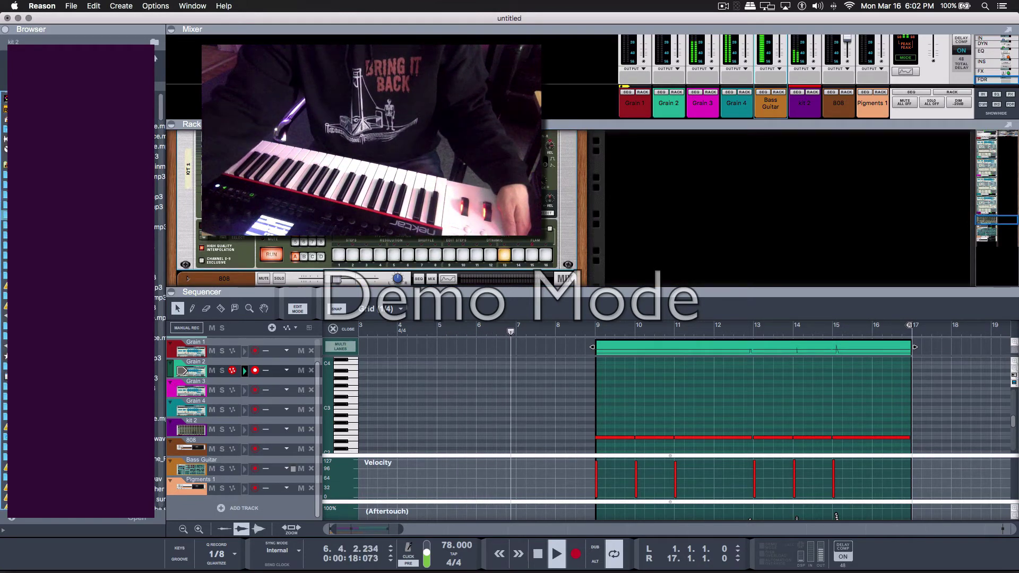
pyautogui.click(4, 184)
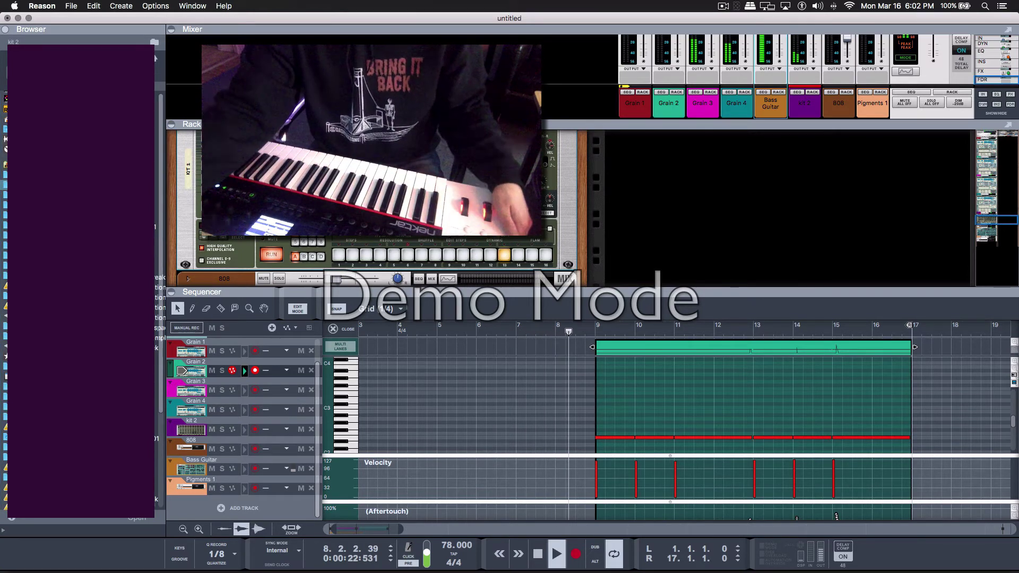
pyautogui.press('Return')
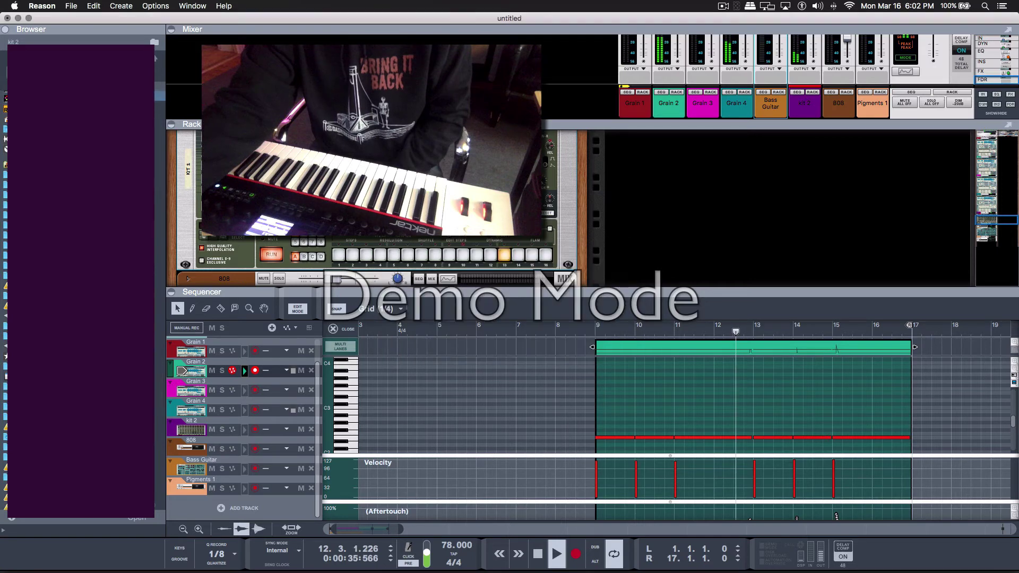
pyautogui.click(159, 97)
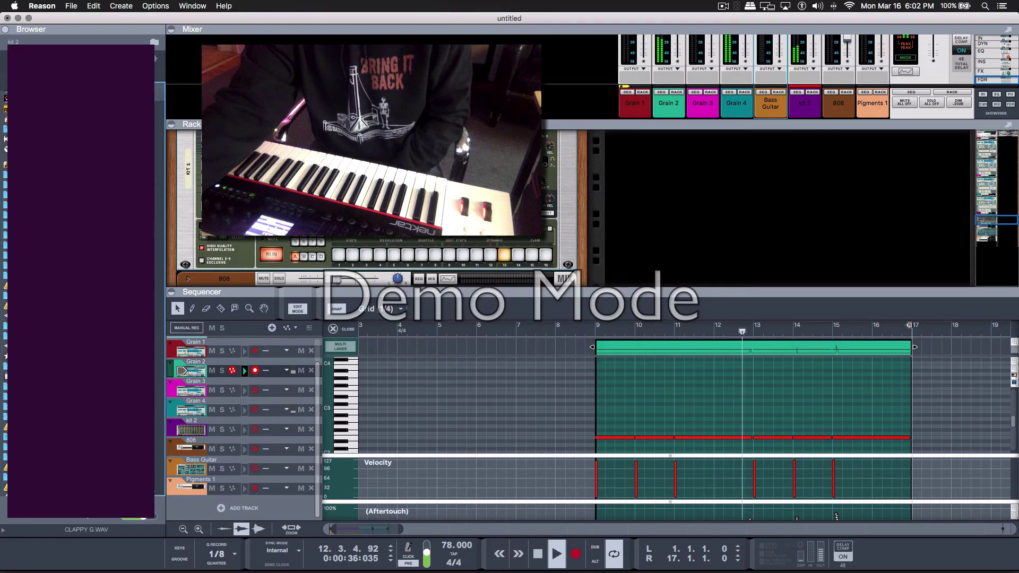
pyautogui.moveTo(159, 97); pyautogui.dragTo(547, 223)
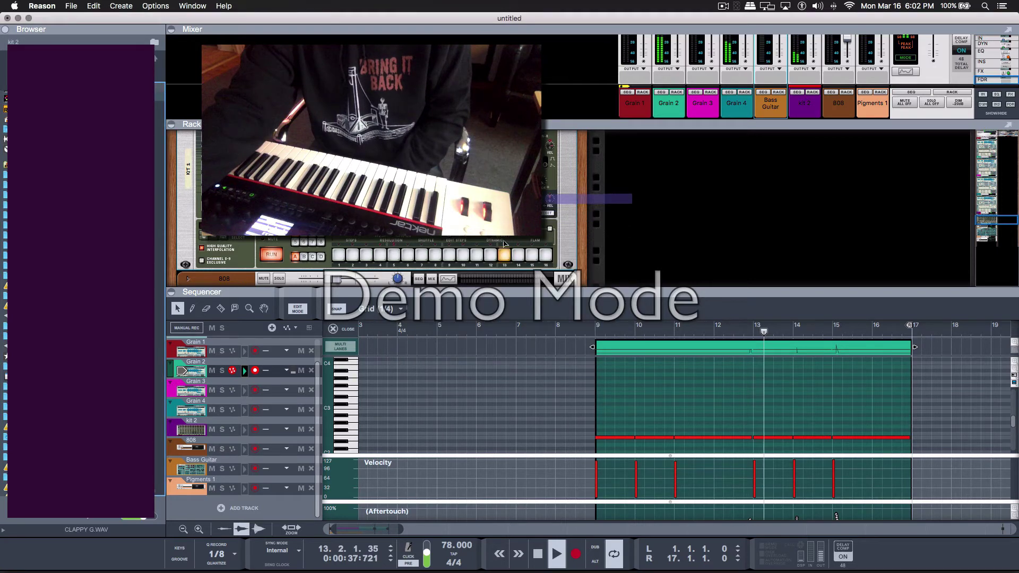
# - Set the pitch to 31 and the length to 41 on Redrum drum channel 9 while the loop plays
pyautogui.scroll(3, 505, 245)
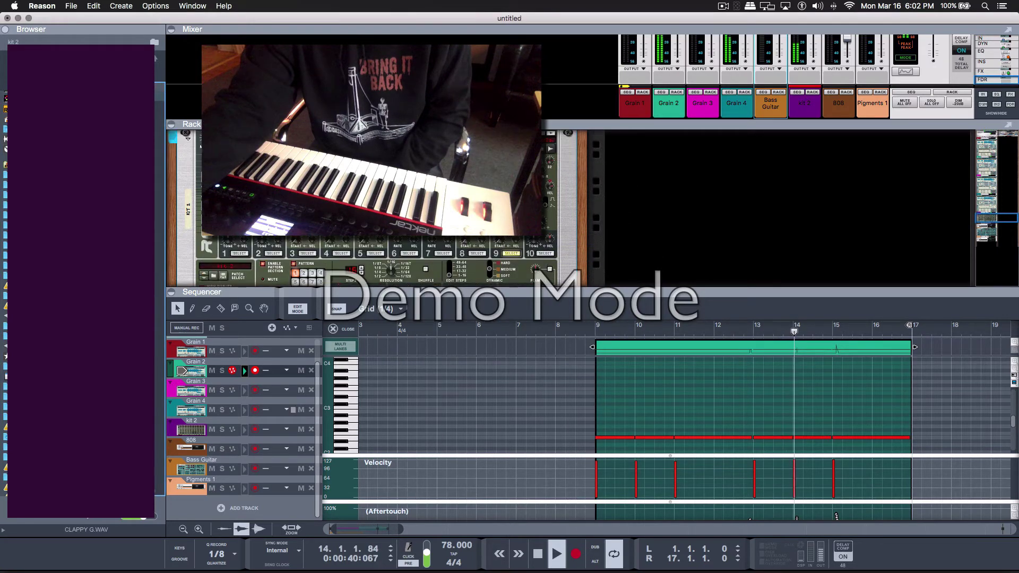
pyautogui.click(500, 233)
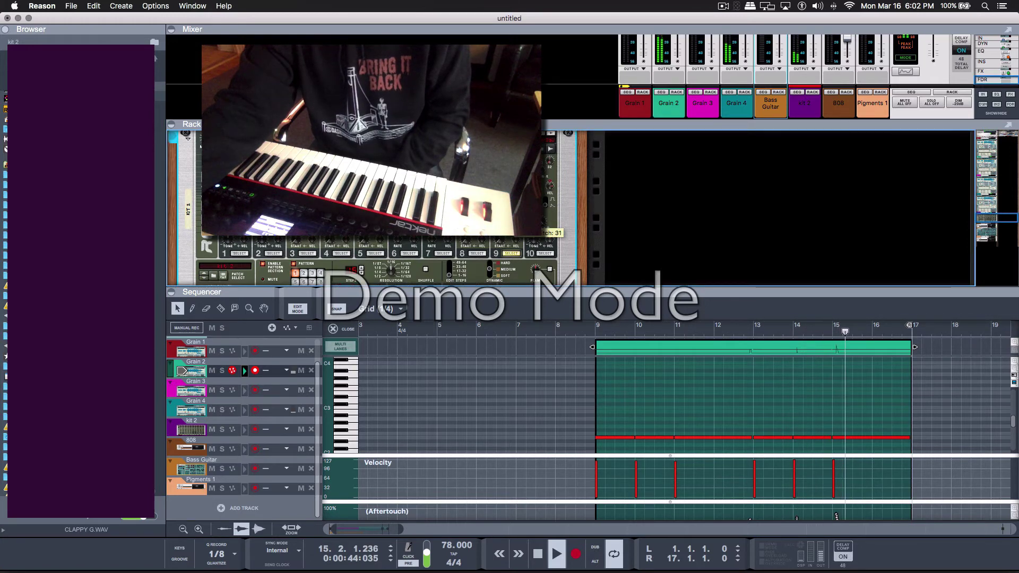
pyautogui.moveTo(550, 185)
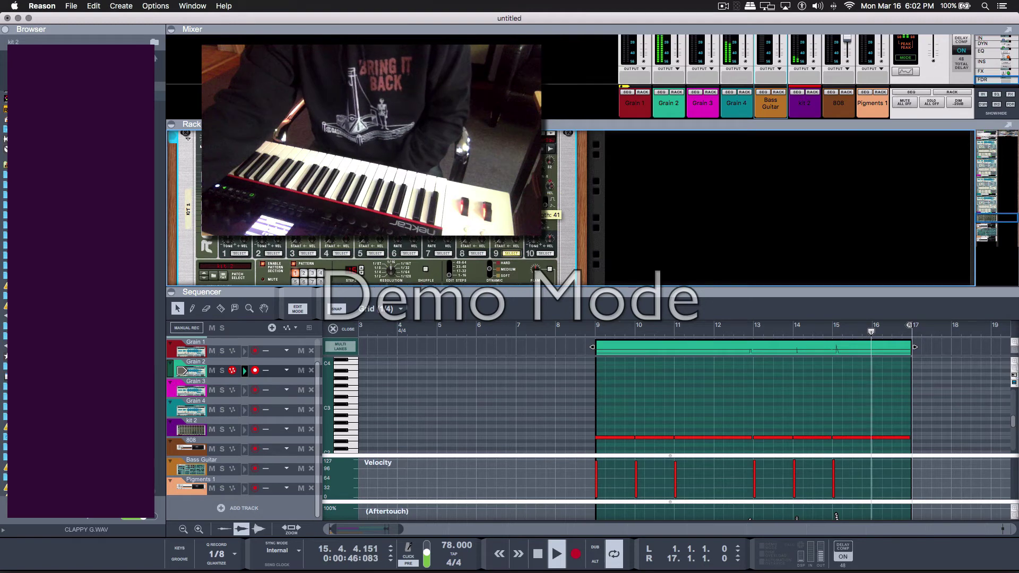
pyautogui.scroll(-2, 508, 245)
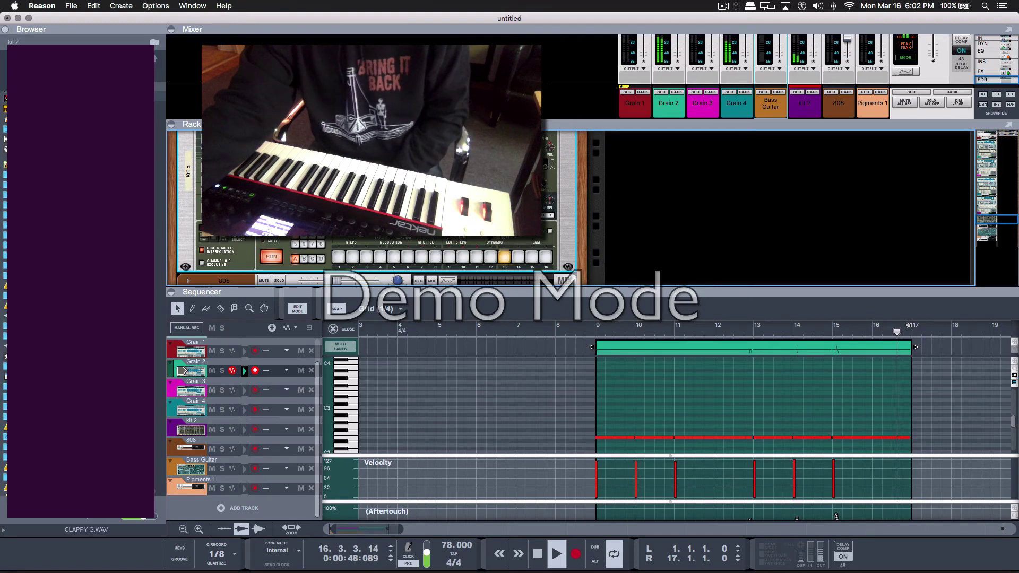
pyautogui.scroll(2, 508, 246)
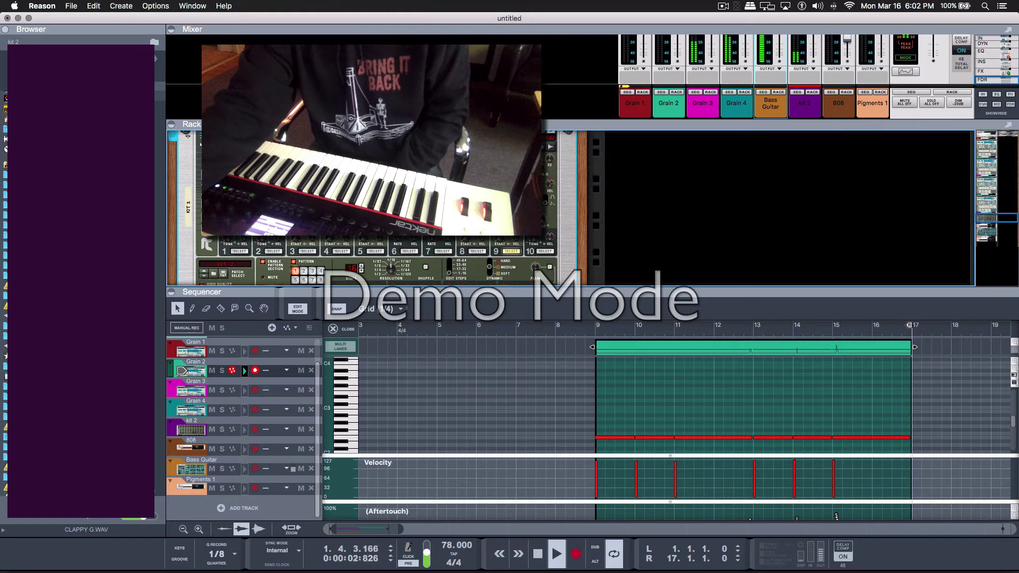
pyautogui.scroll(1, 546, 191)
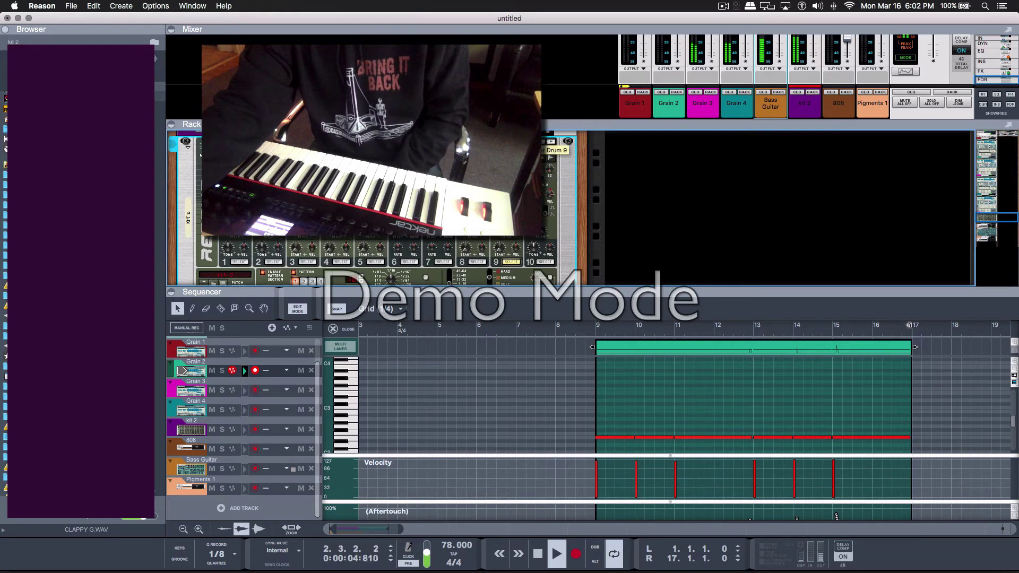
pyautogui.scroll(-1, 533, 218)
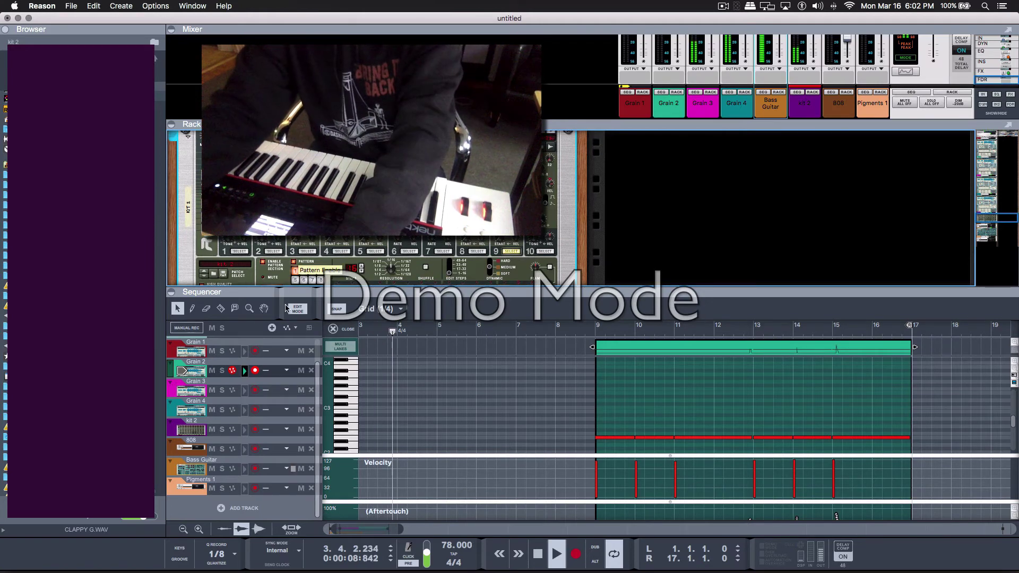
# - Leave note editing, add a pattern select lane to the kit 2 track, and draw a pattern clip from bar 9 to bar 17
pyautogui.press('super+e')
pyautogui.press('space')
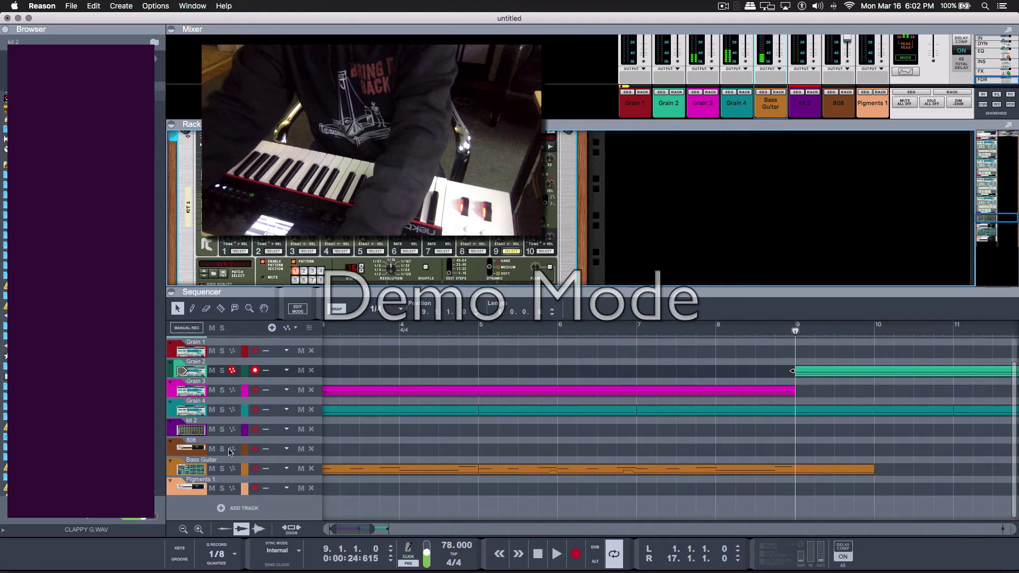
pyautogui.click(184, 432)
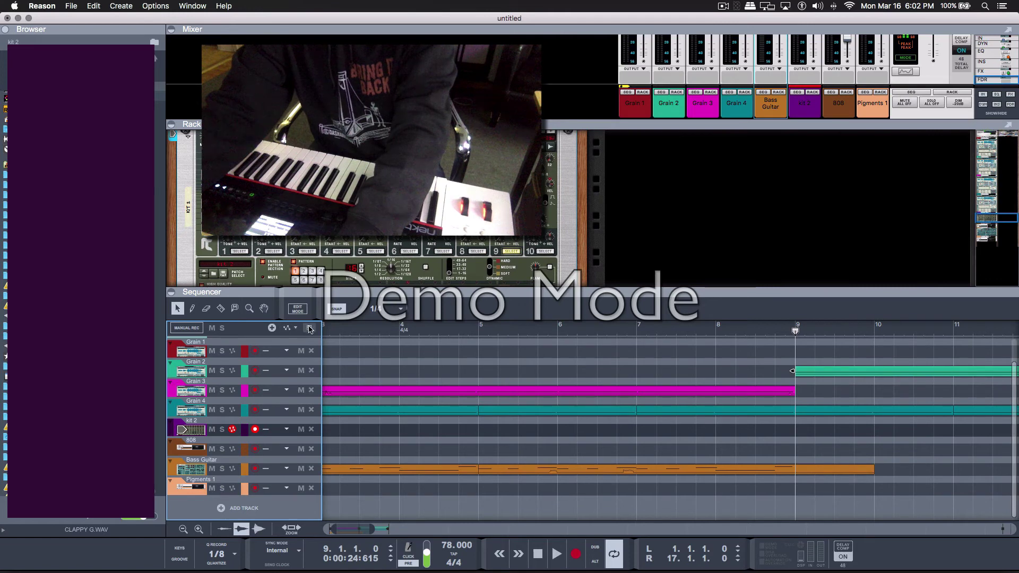
pyautogui.click(310, 329)
pyautogui.moveTo(800, 463)
pyautogui.mouseDown()
pyautogui.moveTo(1011, 467)
pyautogui.moveTo(671, 466)
pyautogui.moveTo(1016, 436)
pyautogui.moveTo(877, 433)
pyautogui.mouseUp()
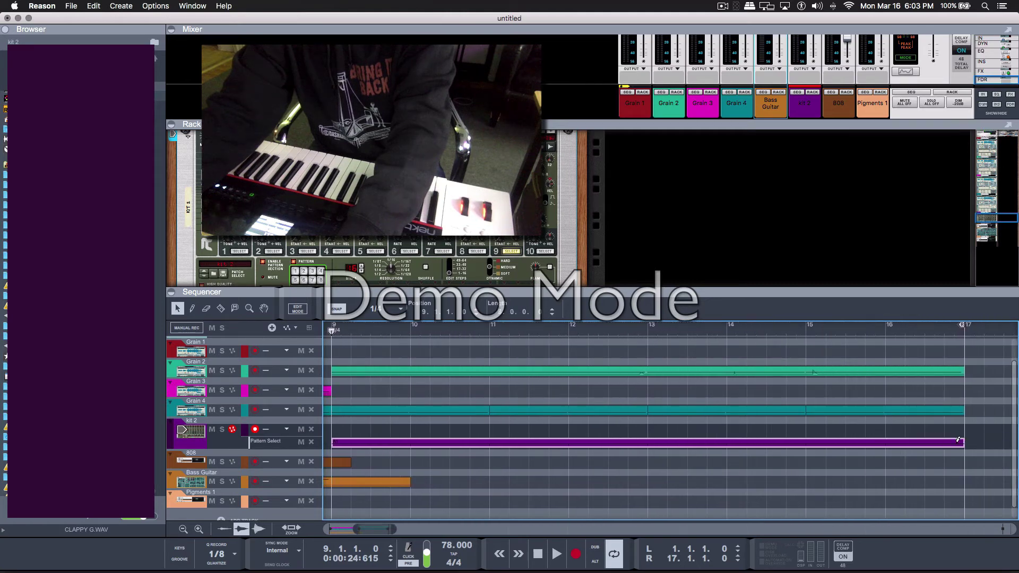
pyautogui.moveTo(958, 439); pyautogui.dragTo(958, 440)
# - Trim the second bass guitar clip to end at bar 9 and repeat the bass line up to bar 17
pyautogui.press('space')
pyautogui.press('g')
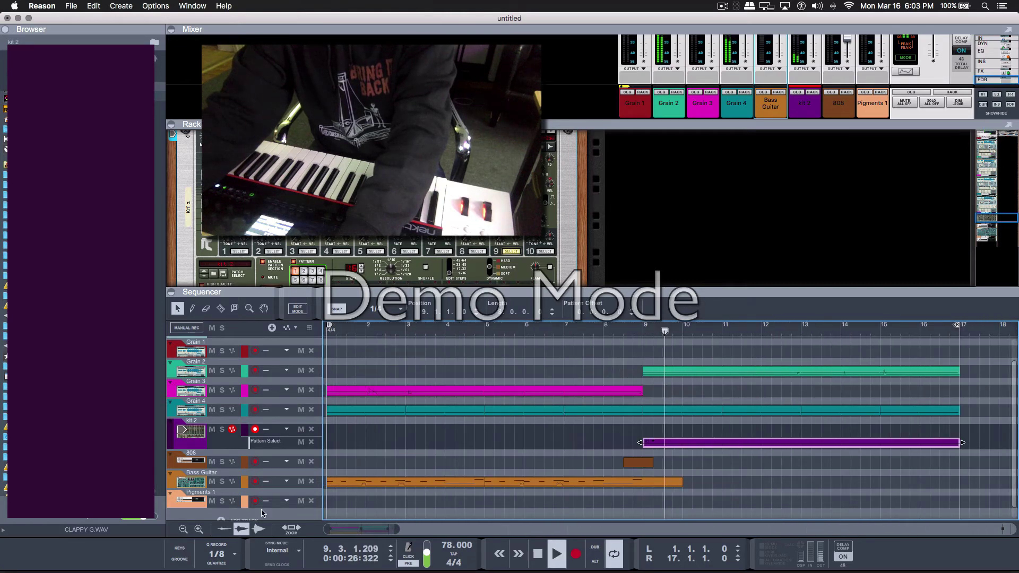
pyautogui.press('space')
pyautogui.click(674, 482)
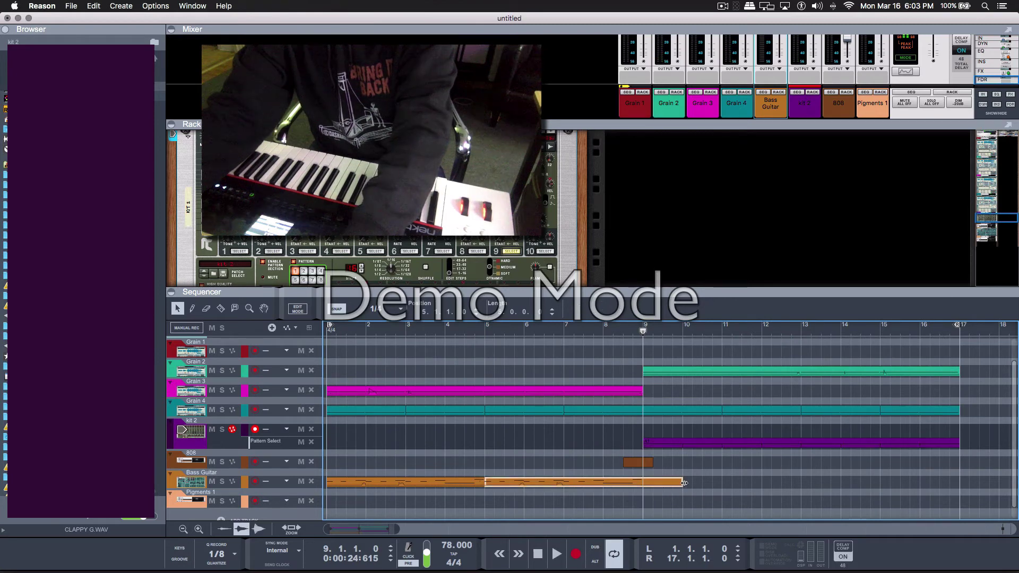
pyautogui.moveTo(681, 494)
pyautogui.mouseDown()
pyautogui.moveTo(572, 480)
pyautogui.moveTo(357, 486)
pyautogui.moveTo(684, 486)
pyautogui.moveTo(665, 488)
pyautogui.mouseUp()
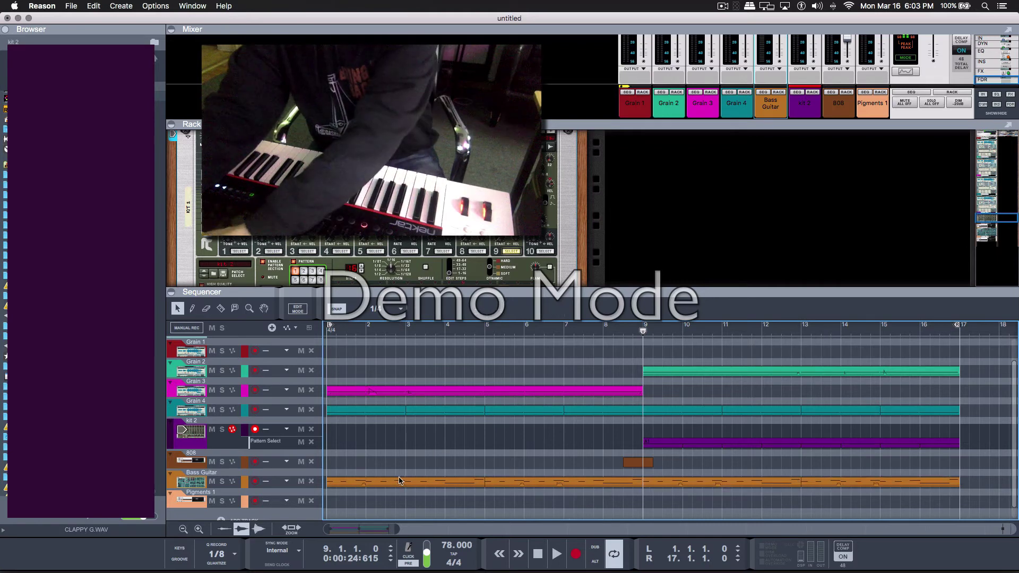
# - Trim the start of the first bass guitar clip to bar 3 and play the arrangement from the beginning
pyautogui.moveTo(326, 484); pyautogui.dragTo(405, 491)
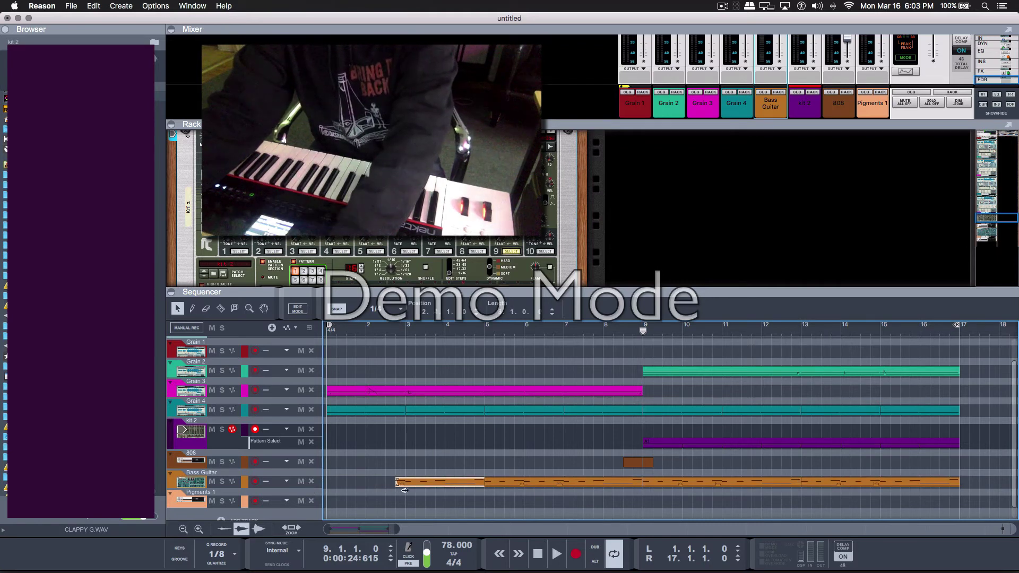
pyautogui.press('space')
pyautogui.hotkey('shift', 'Return')
pyautogui.hotkey('shift', 'Return')
pyautogui.hotkey('shift', 'Return')
pyautogui.press('space')
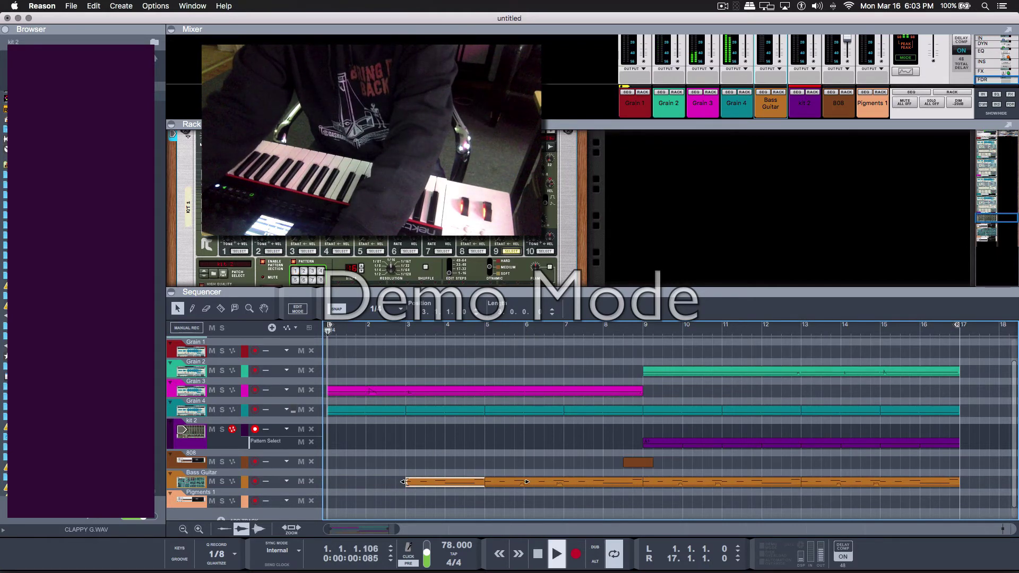
# - Delete the 808 clip and trim the last bass guitar clip to start at bar 14, leaving bar 13 empty
pyautogui.click(639, 463)
pyautogui.press('Delete')
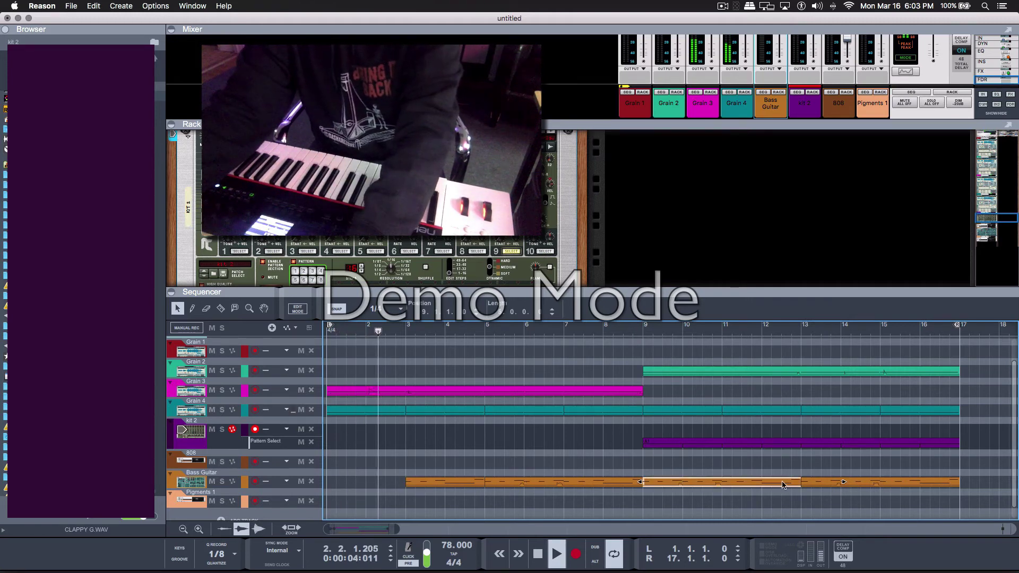
pyautogui.click(824, 484)
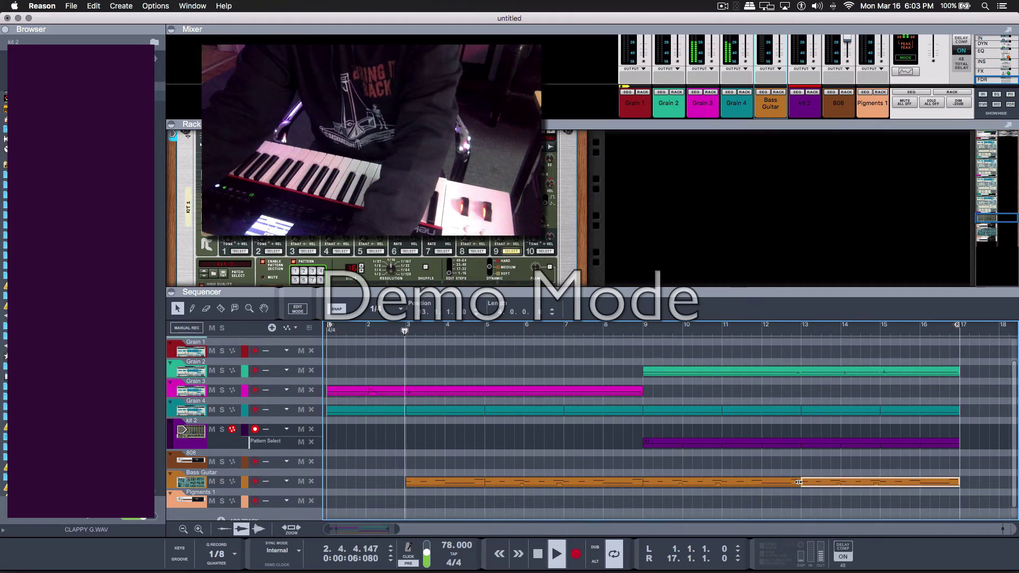
pyautogui.moveTo(799, 482)
pyautogui.mouseDown()
pyautogui.moveTo(843, 482)
pyautogui.moveTo(801, 484)
pyautogui.mouseUp()
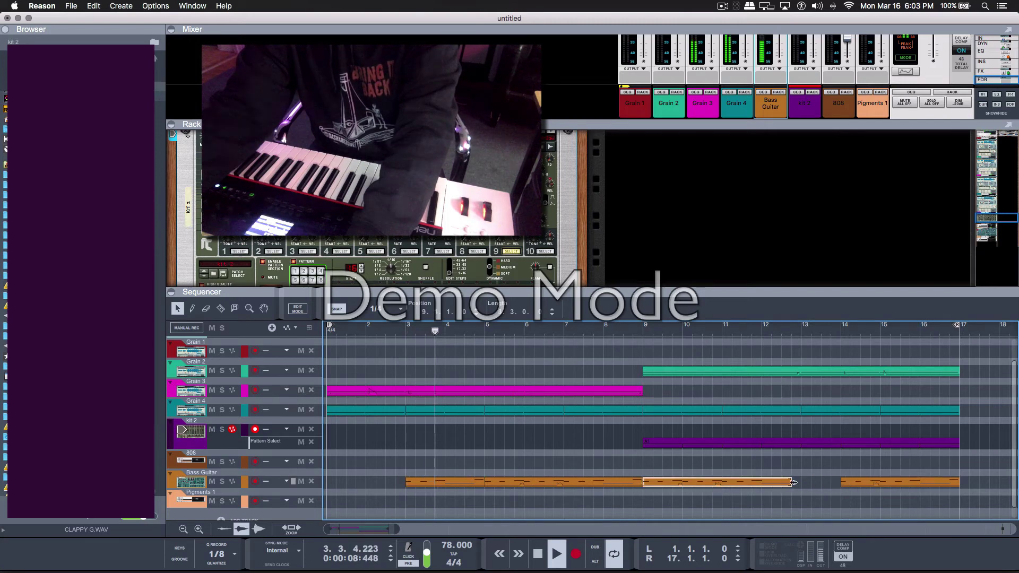
# - Trim the start of the Grain 4 clip at bar 11 to the middle of that bar
pyautogui.click(733, 415)
pyautogui.moveTo(733, 415); pyautogui.dragTo(744, 415)
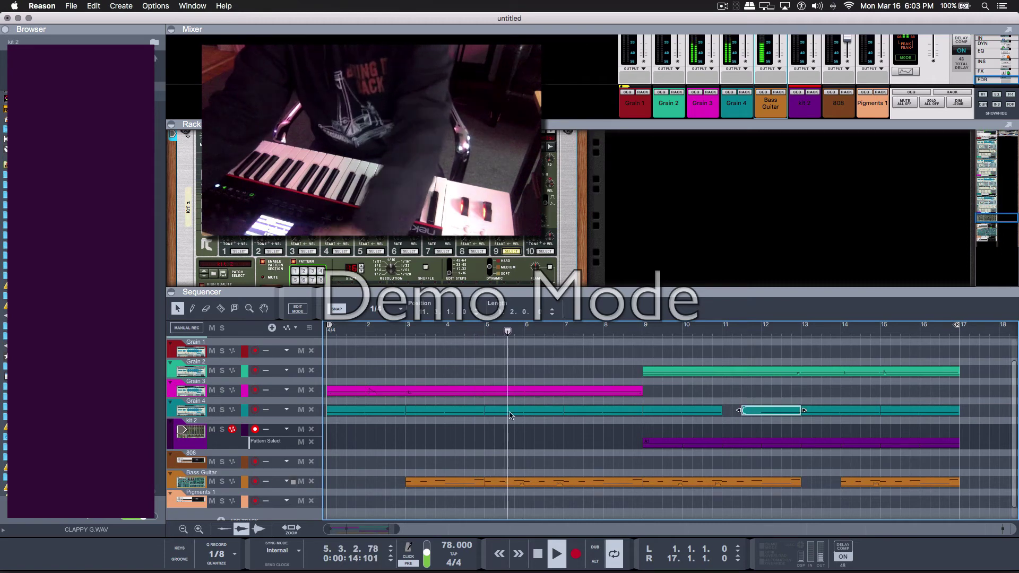
pyautogui.click(728, 413)
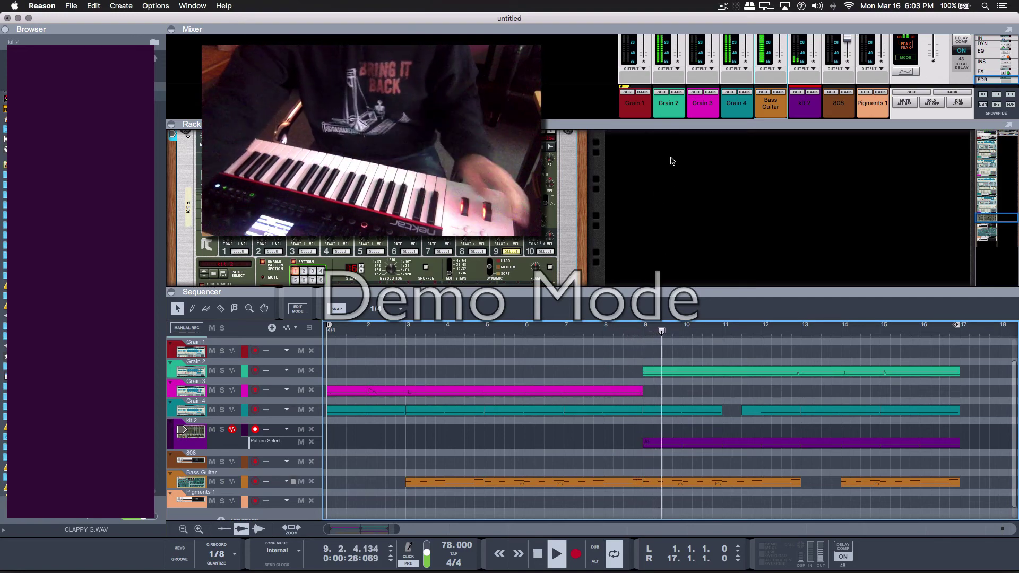
# - Enlarge the mixer and slightly lower the Grain 2 and Bass Guitar channel faders while the arrangement plays
pyautogui.scroll(3, 676, 176)
pyautogui.moveTo(678, 123); pyautogui.dragTo(678, 227)
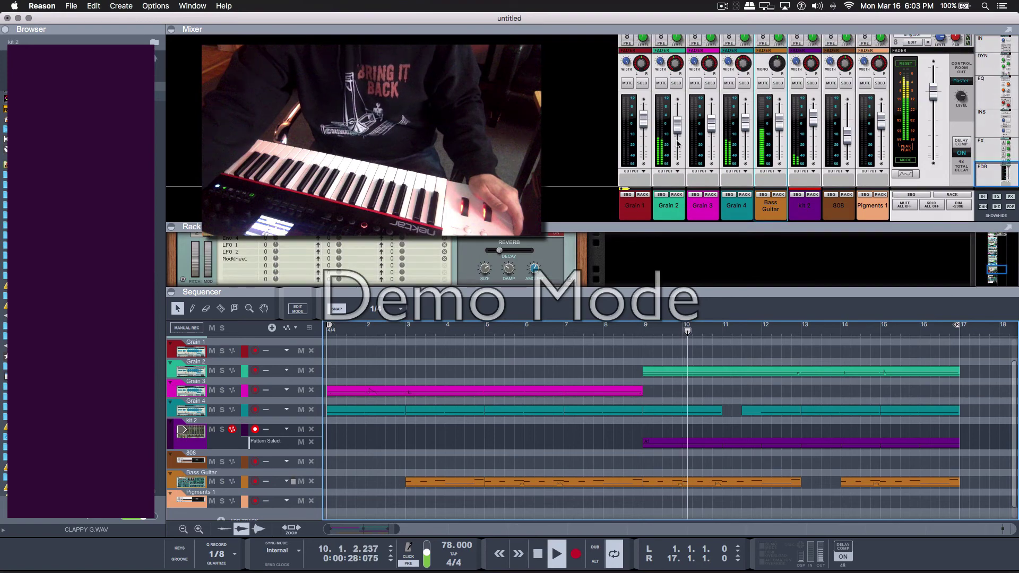
pyautogui.click(677, 138)
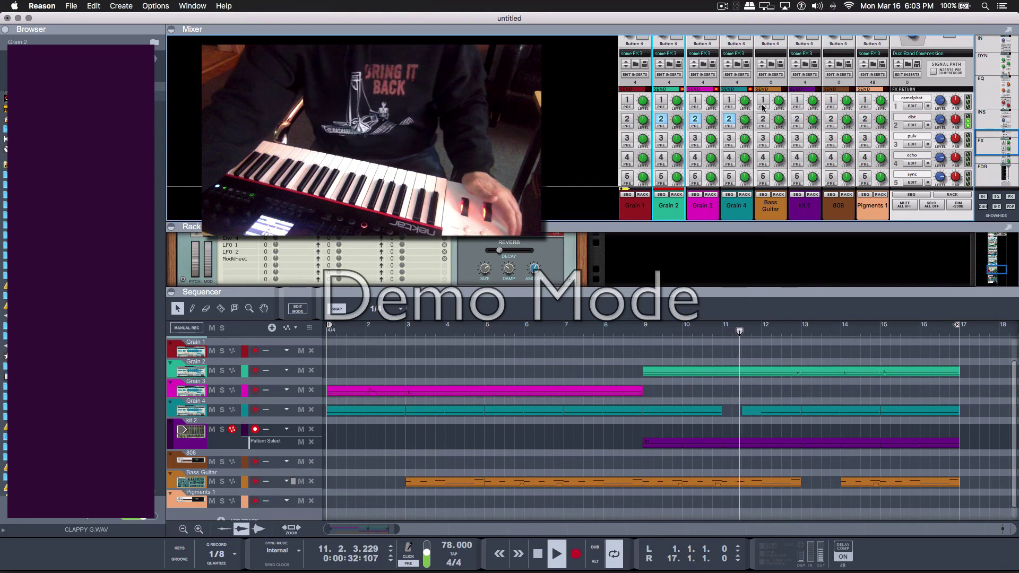
pyautogui.click(779, 141)
pyautogui.moveTo(779, 128); pyautogui.dragTo(782, 136)
pyautogui.click(814, 120)
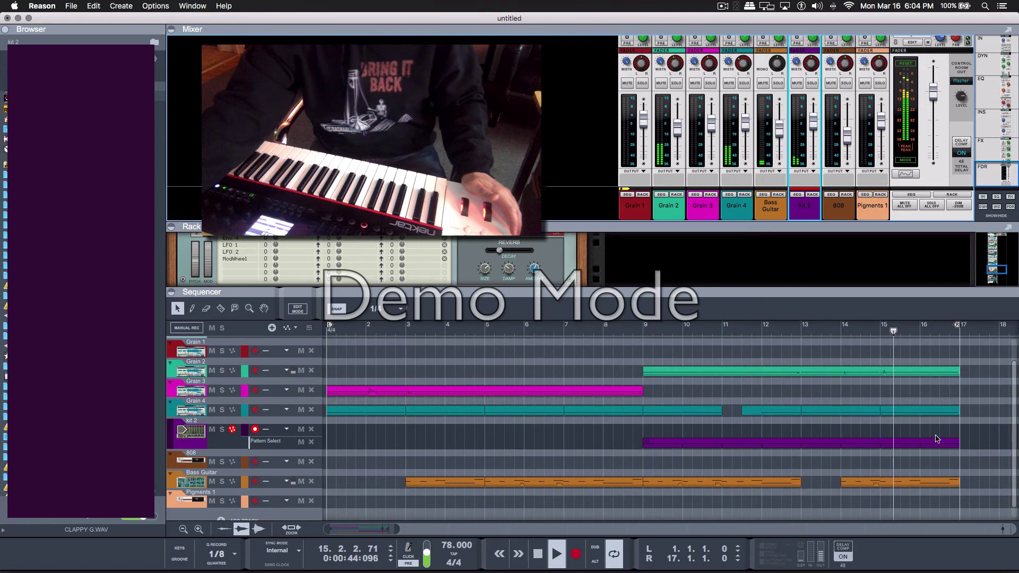
# - Shorten the kit 2 pattern clip to end at beat 2 of bar 16 and the last Grain 4 clip to end at bar 16
pyautogui.click(951, 481)
pyautogui.click(958, 442)
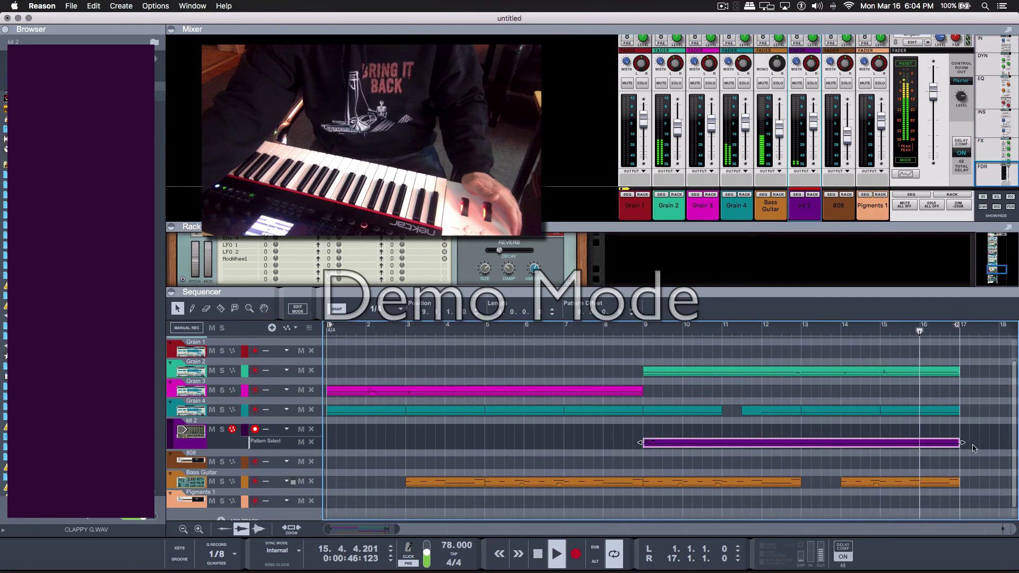
pyautogui.moveTo(964, 442); pyautogui.dragTo(932, 442)
pyautogui.click(961, 410)
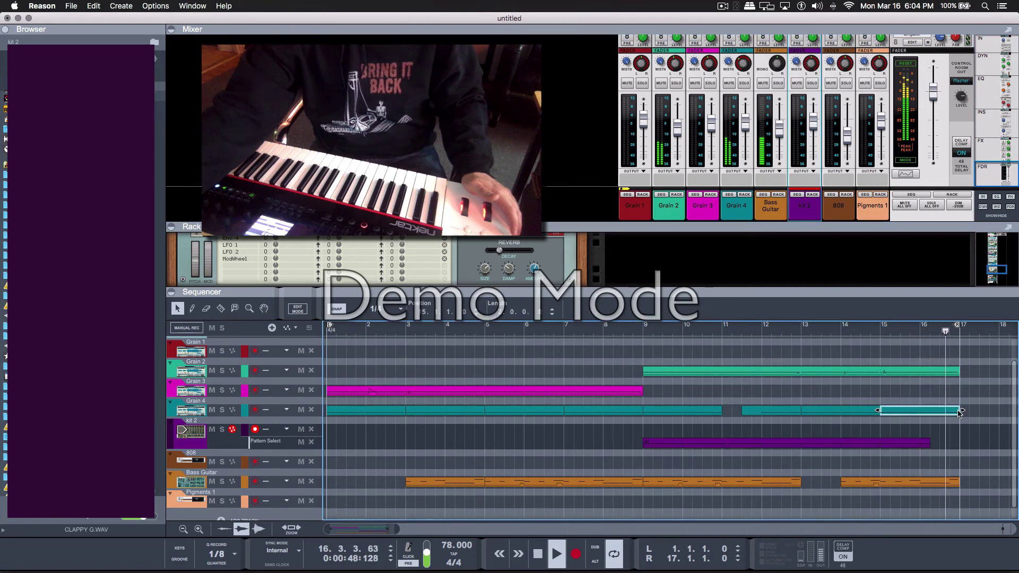
pyautogui.moveTo(963, 411); pyautogui.dragTo(921, 412)
pyautogui.click(907, 412)
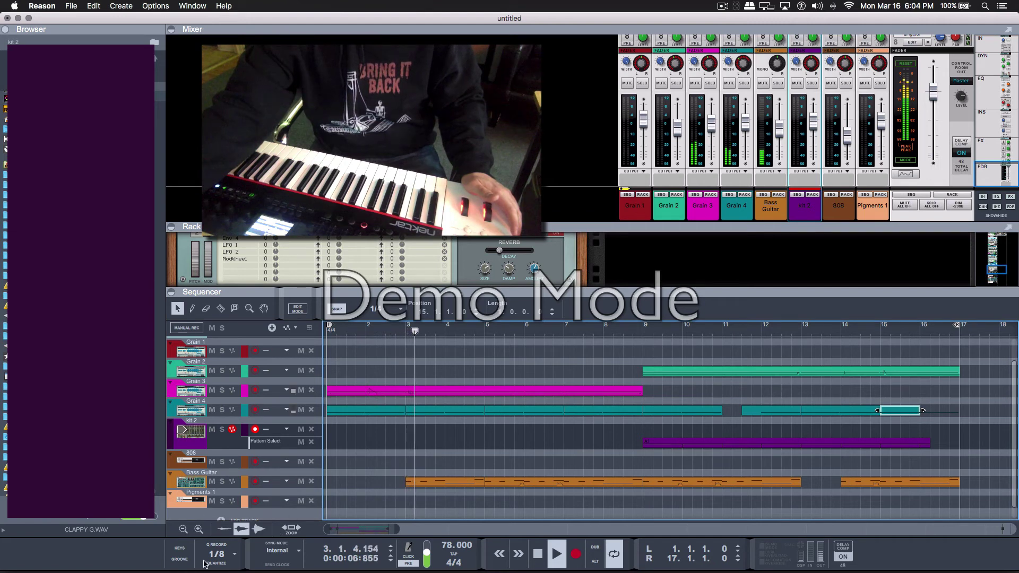
# - Delete the Grain 4 note beyond bar 16 and trim the clip after the track's gap to start at beat 4 of bar 11
pyautogui.click(919, 411)
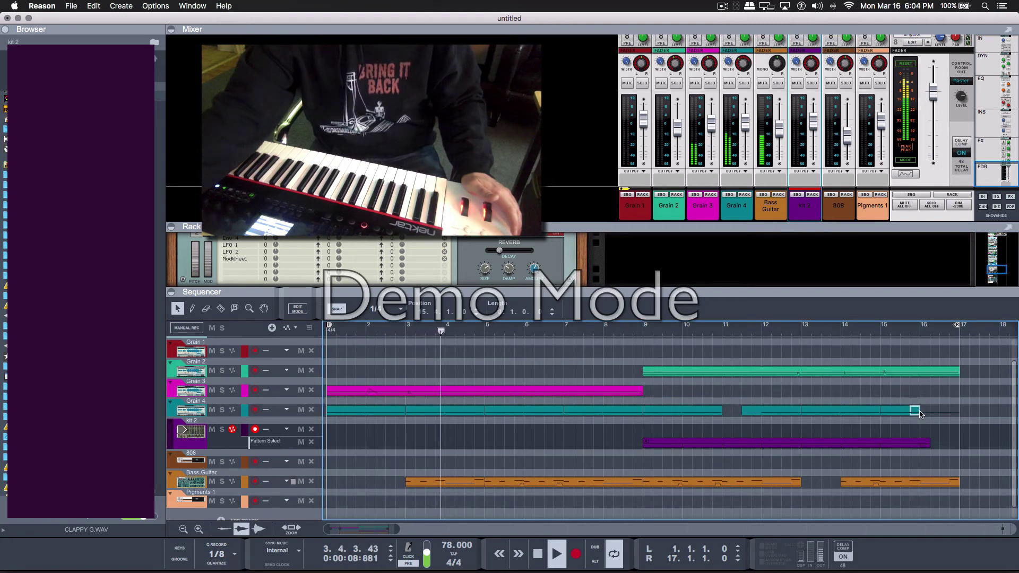
pyautogui.doubleClick(913, 412)
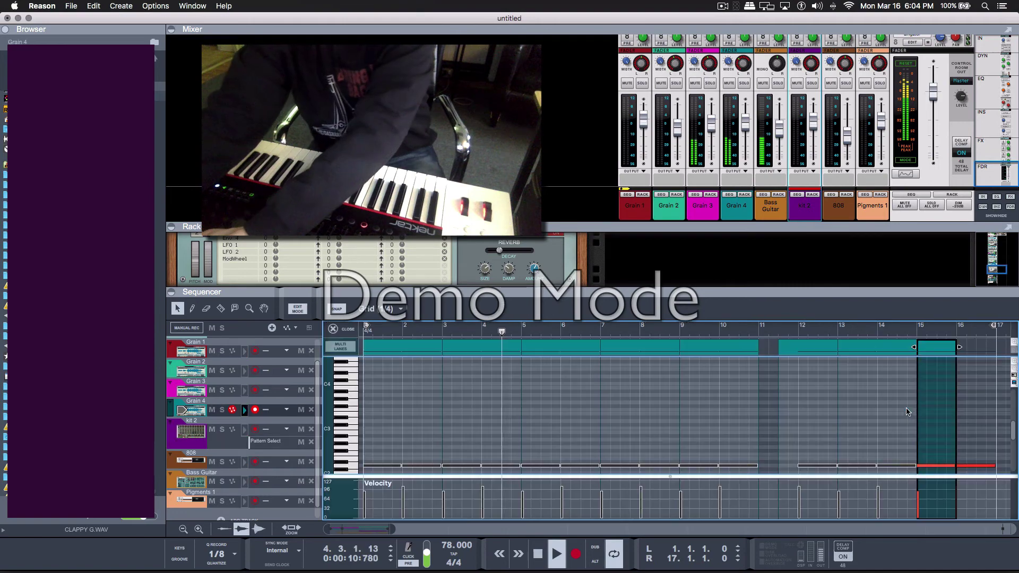
pyautogui.moveTo(971, 478); pyautogui.dragTo(972, 481)
pyautogui.press('Delete')
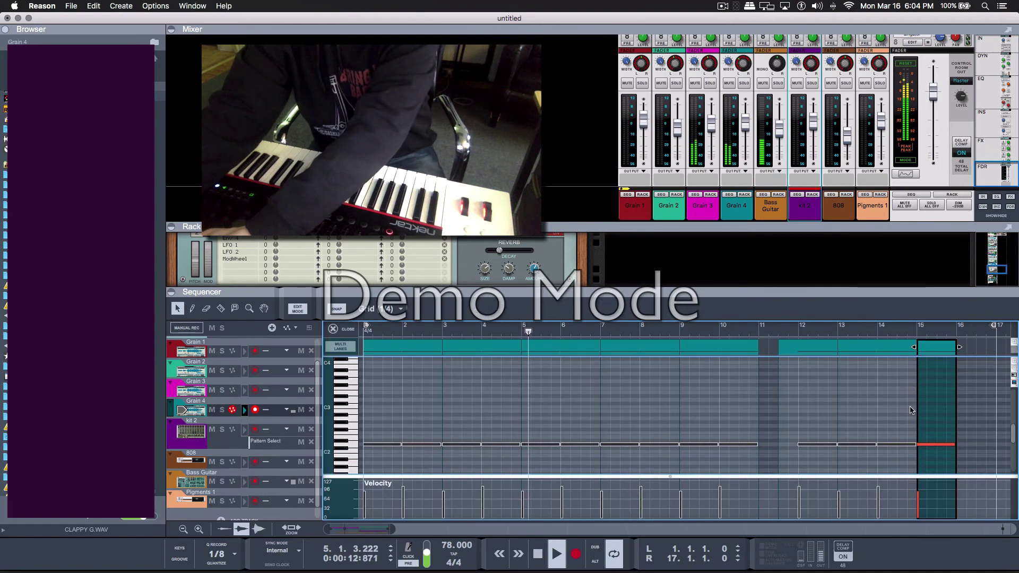
pyautogui.click(299, 309)
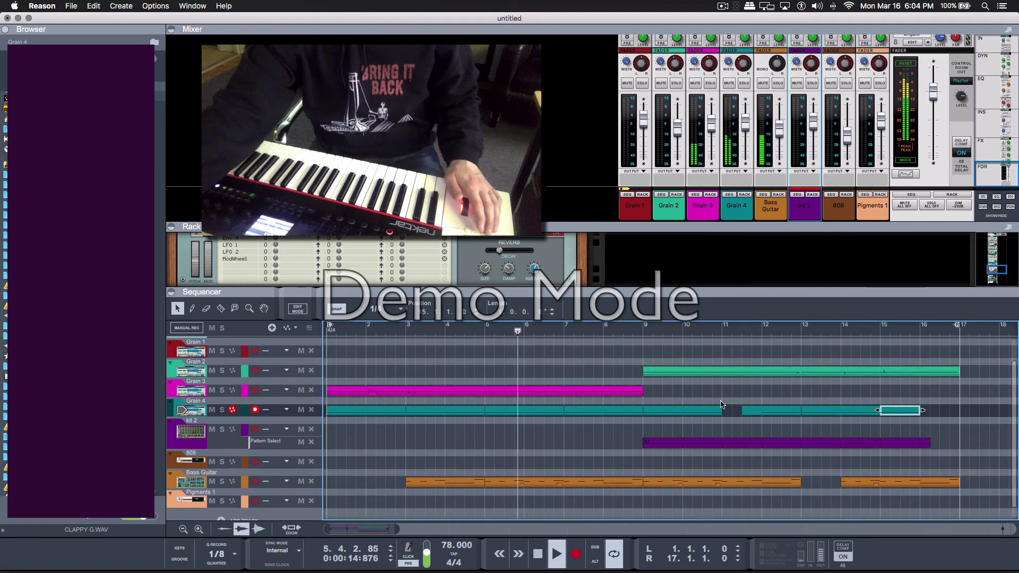
pyautogui.moveTo(750, 414)
pyautogui.mouseDown()
pyautogui.moveTo(762, 413)
pyautogui.moveTo(751, 410)
pyautogui.mouseUp()
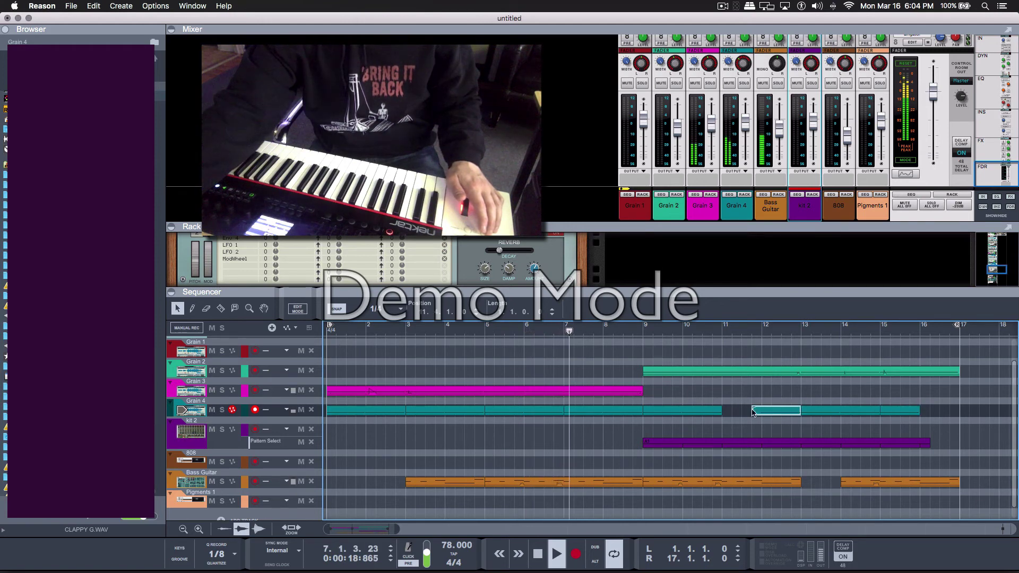
pyautogui.click(731, 403)
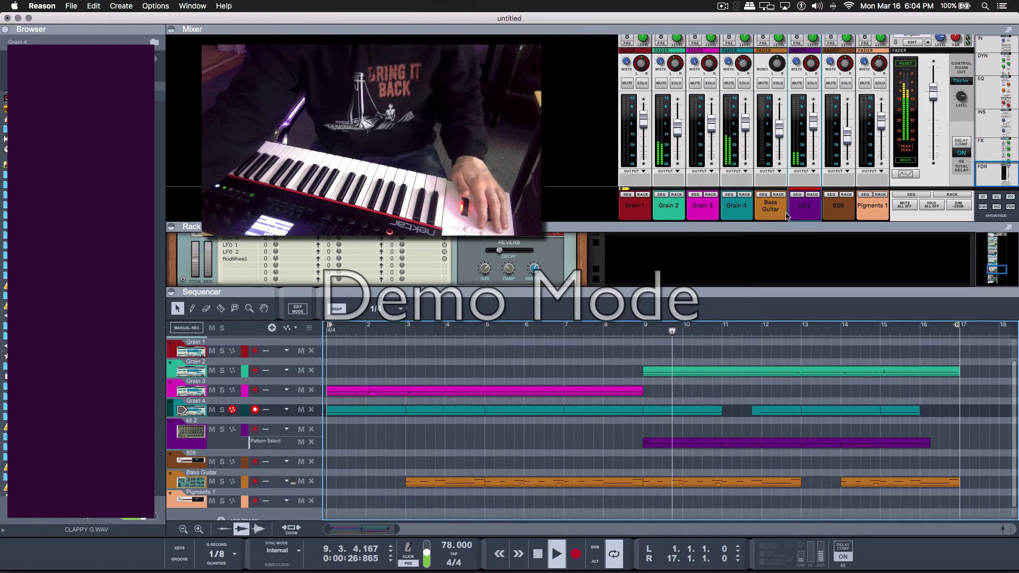
# - Show the kit 2 Redrum in an enlarged rack and add a hit on step 16 of drum channel 4
pyautogui.click(814, 197)
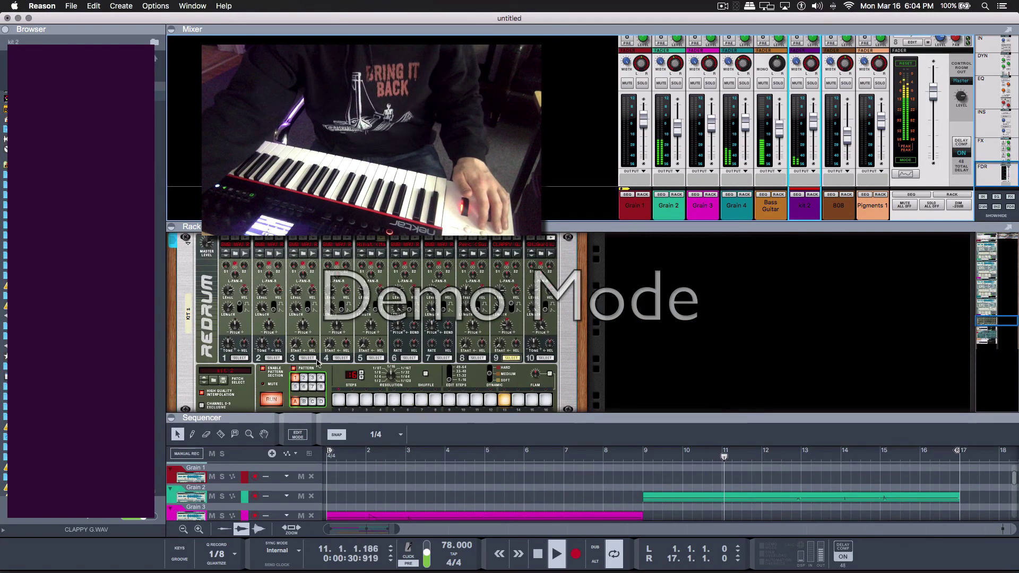
pyautogui.click(307, 358)
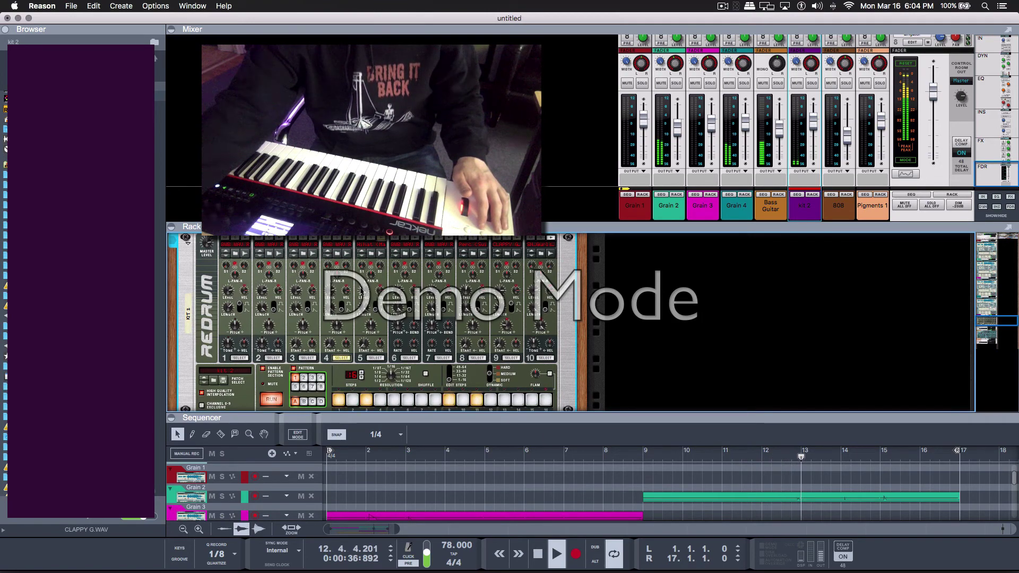
pyautogui.moveTo(332, 292)
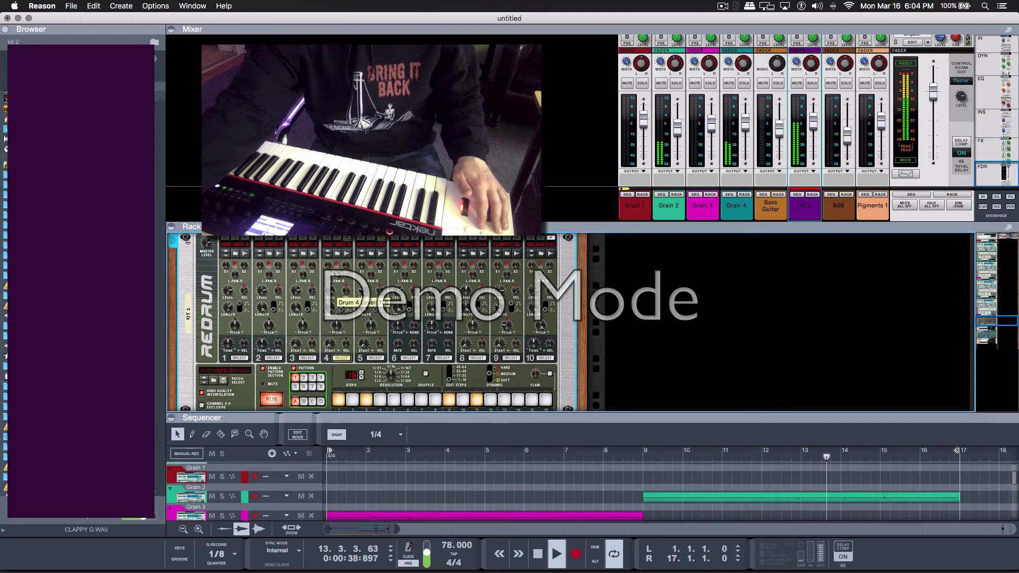
pyautogui.moveTo(335, 326)
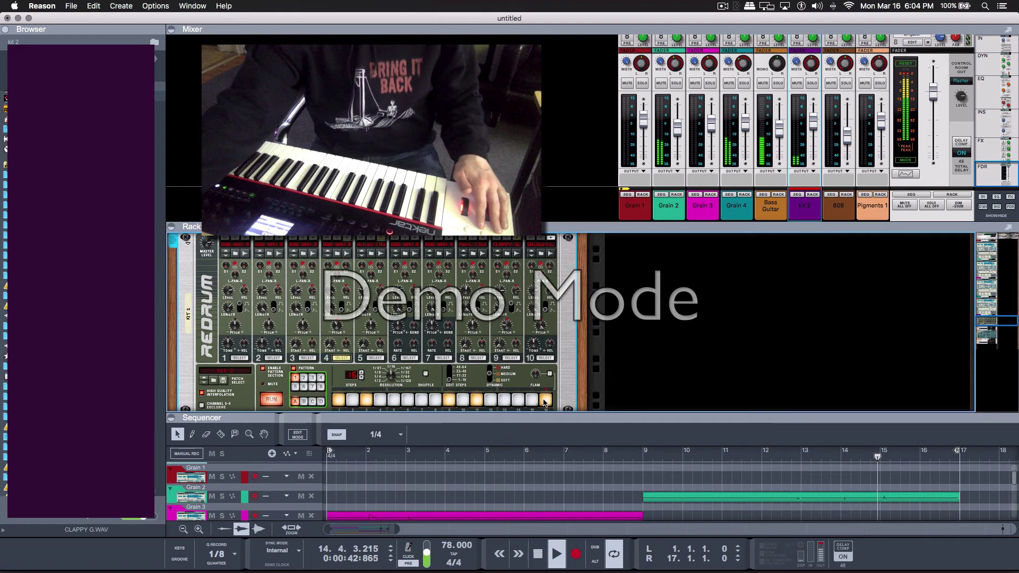
# - Program hits on steps 5 and 13 of Redrum drum channel 10 and replay the pattern from bar 9
pyautogui.click(511, 357)
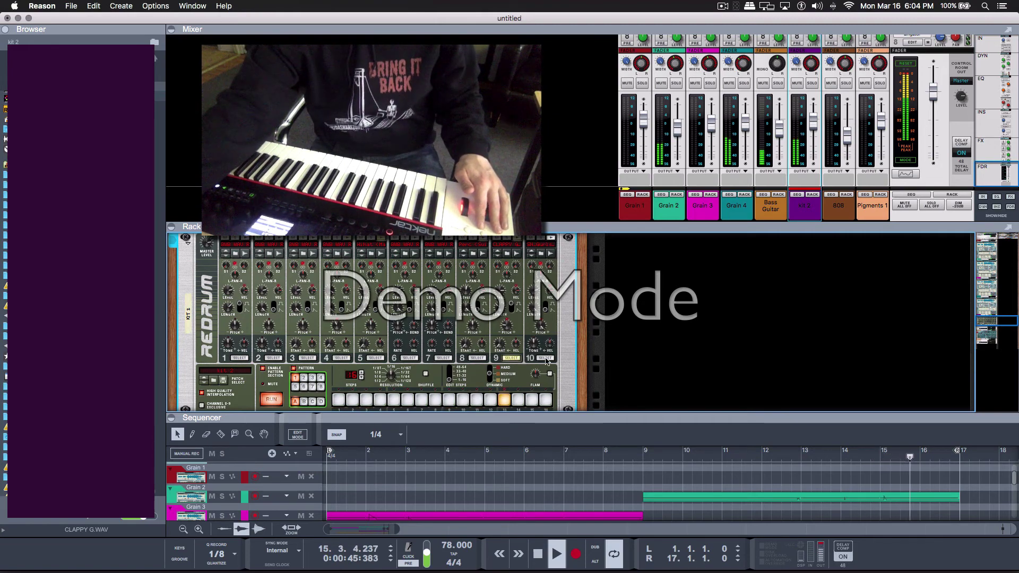
pyautogui.click(644, 457)
pyautogui.click(505, 399)
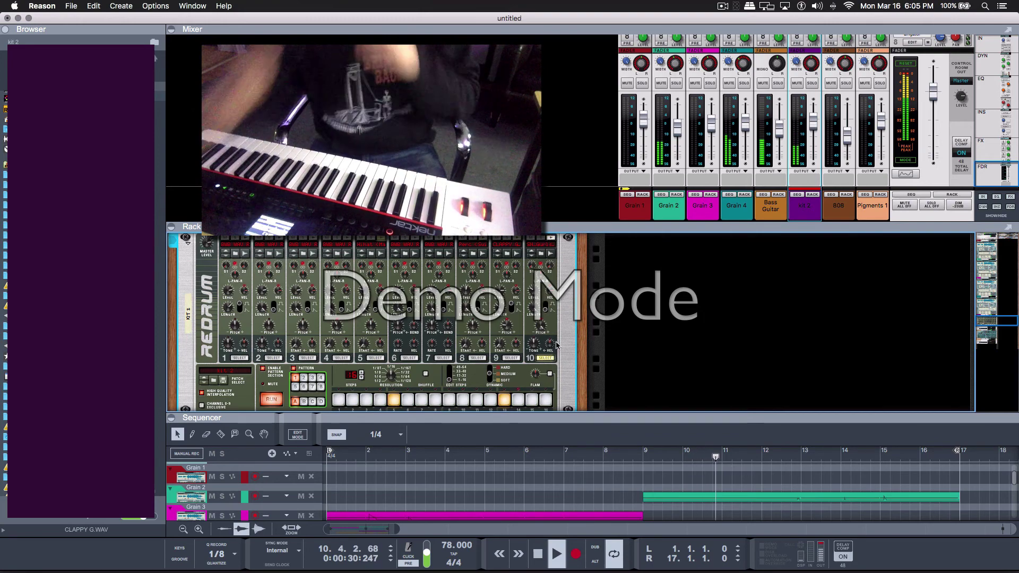
# - Shrink the rack, remove the note lane from the kit 2 track, and stop playback
pyautogui.moveTo(559, 416); pyautogui.dragTo(558, 270)
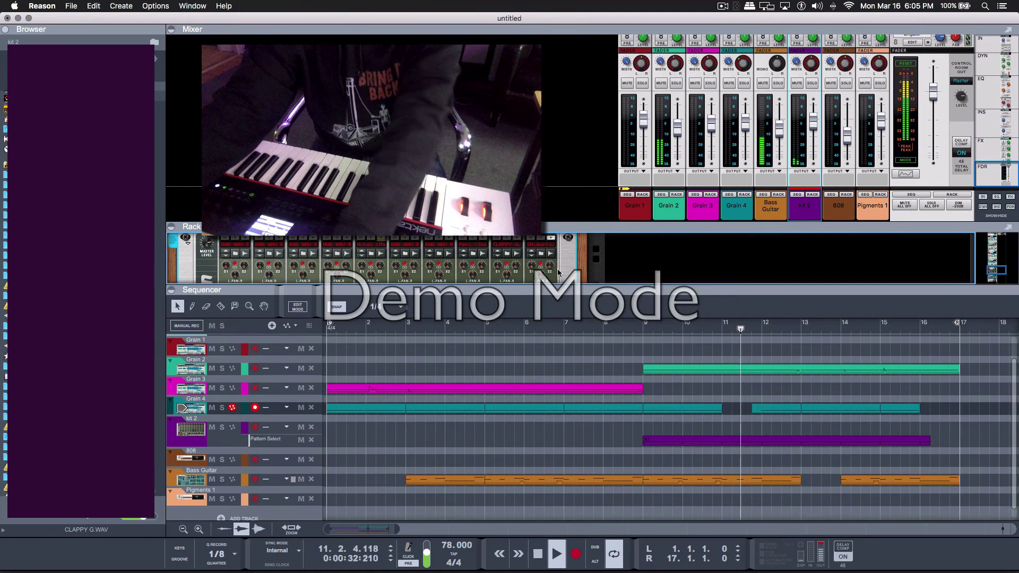
pyautogui.click(353, 451)
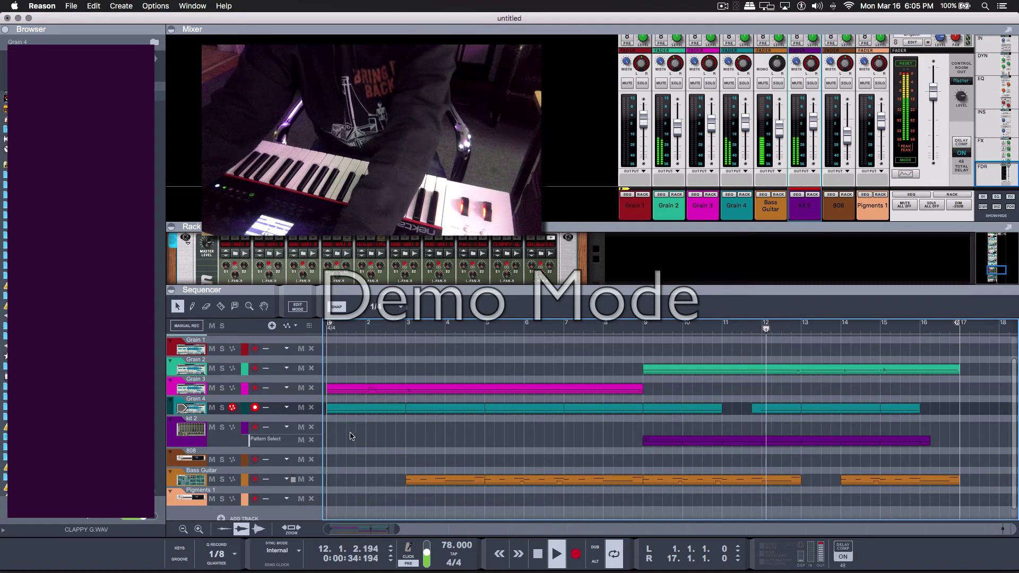
pyautogui.click(311, 427)
pyautogui.press('space')
# - Move all clips two bars later and fill bars 1 to 3 with a copy of the Grain 3 opening
pyautogui.press('super+a')
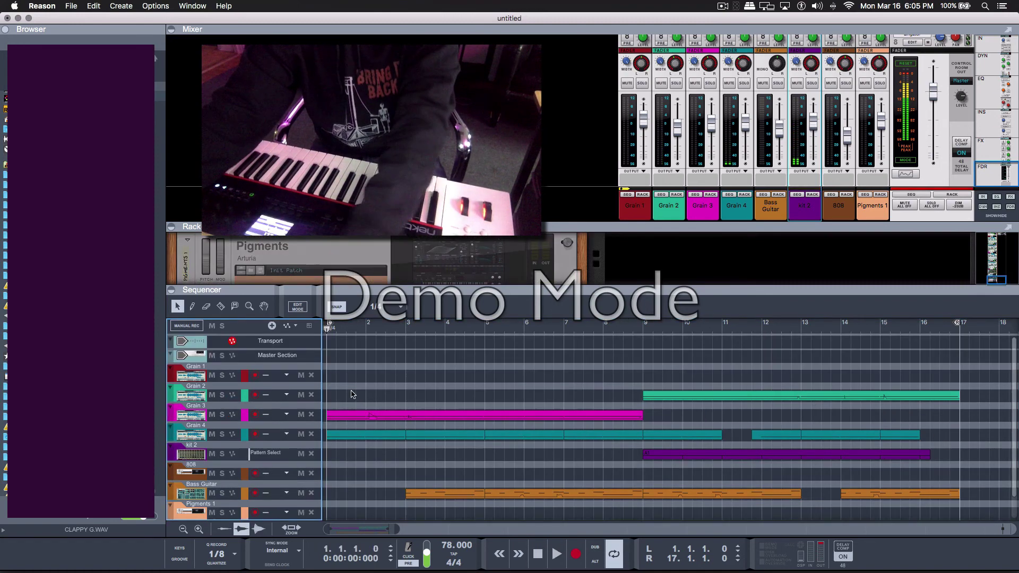
pyautogui.press('super+a')
pyautogui.moveTo(360, 418); pyautogui.dragTo(284, 416)
pyautogui.press('space')
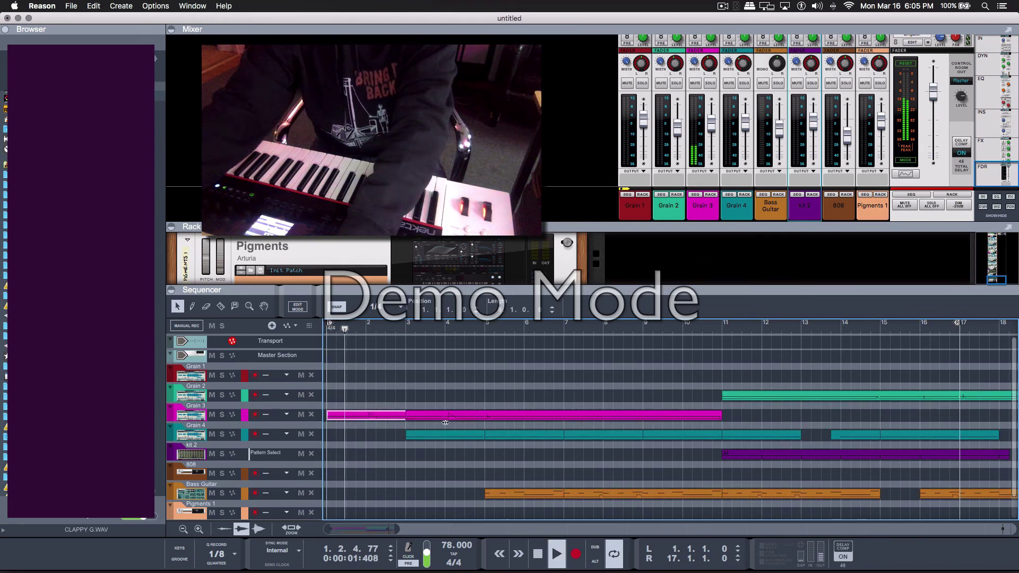
# - Delete the bar 2 note in the opening Grain 3 clip, lengthen its first note to about bar 3, and play it back
pyautogui.press('space')
pyautogui.doubleClick(402, 418)
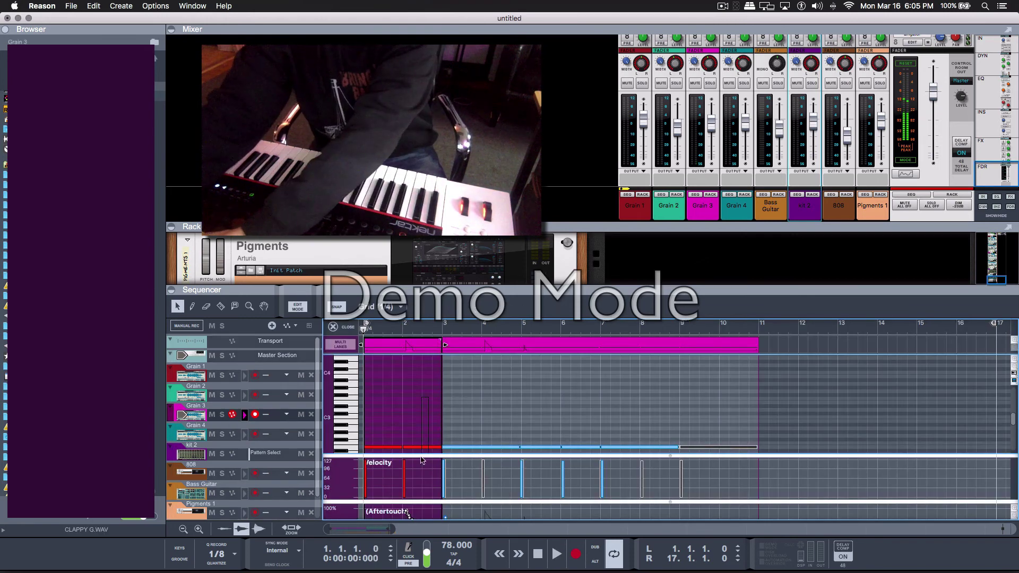
pyautogui.moveTo(421, 460); pyautogui.dragTo(421, 460)
pyautogui.press('Delete')
pyautogui.click(401, 436)
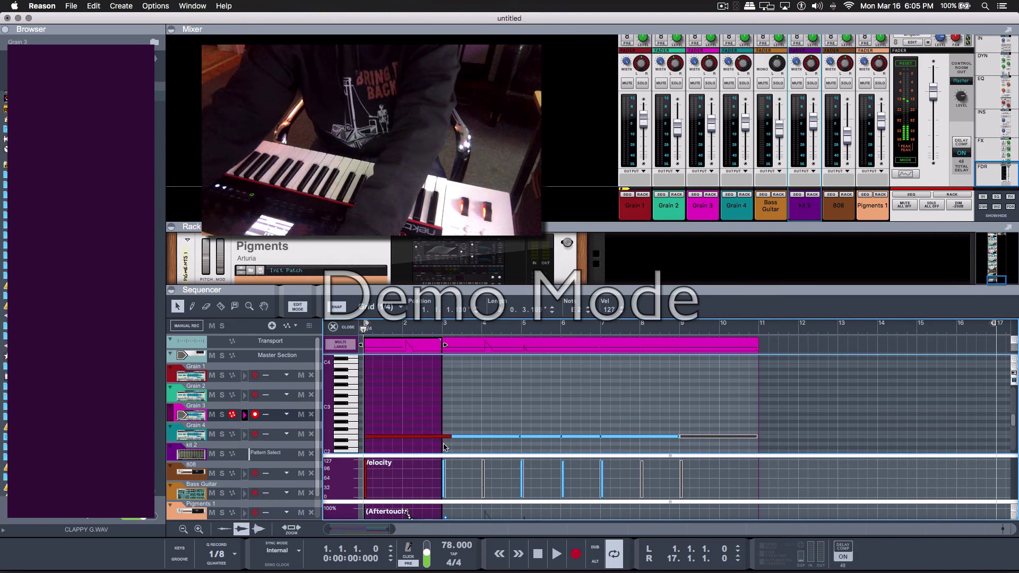
pyautogui.press('space')
pyautogui.press('super+e')
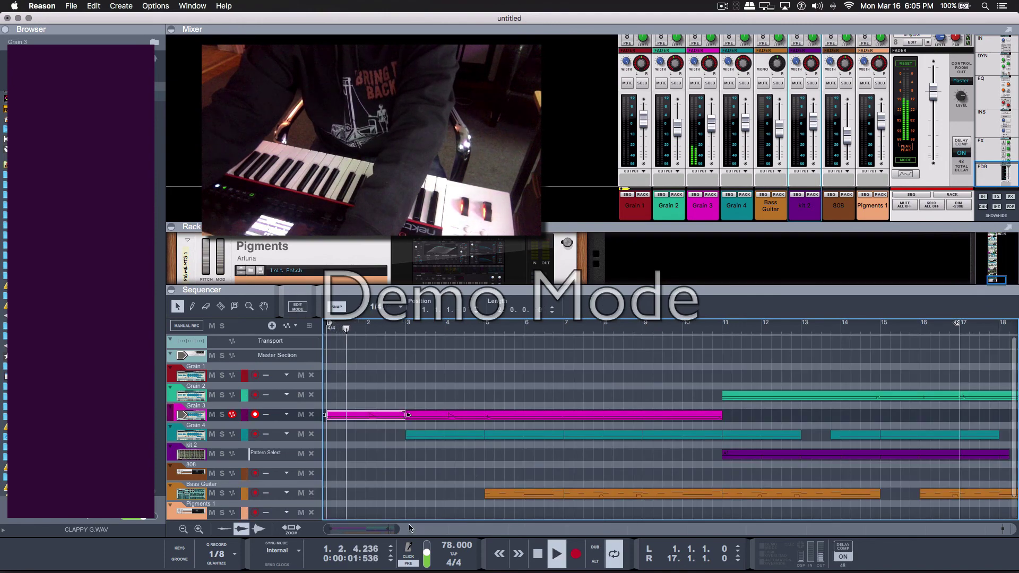
# - Duplicate the clips spanning bars 3 to 19 so the copy starts at bar 19, and extend the loop end to bar 35
pyautogui.moveTo(400, 533); pyautogui.dragTo(517, 529)
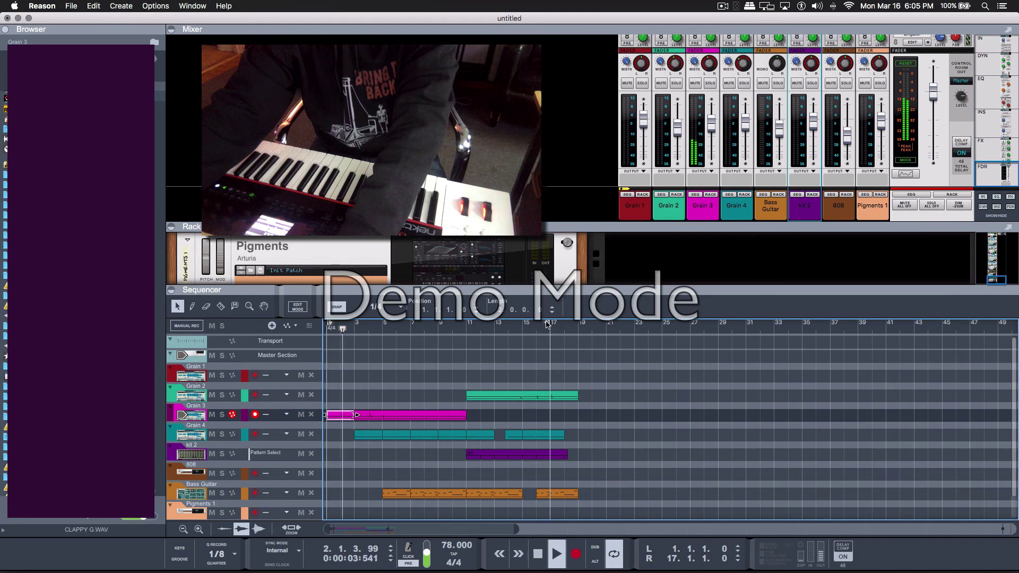
pyautogui.moveTo(547, 324); pyautogui.dragTo(576, 326)
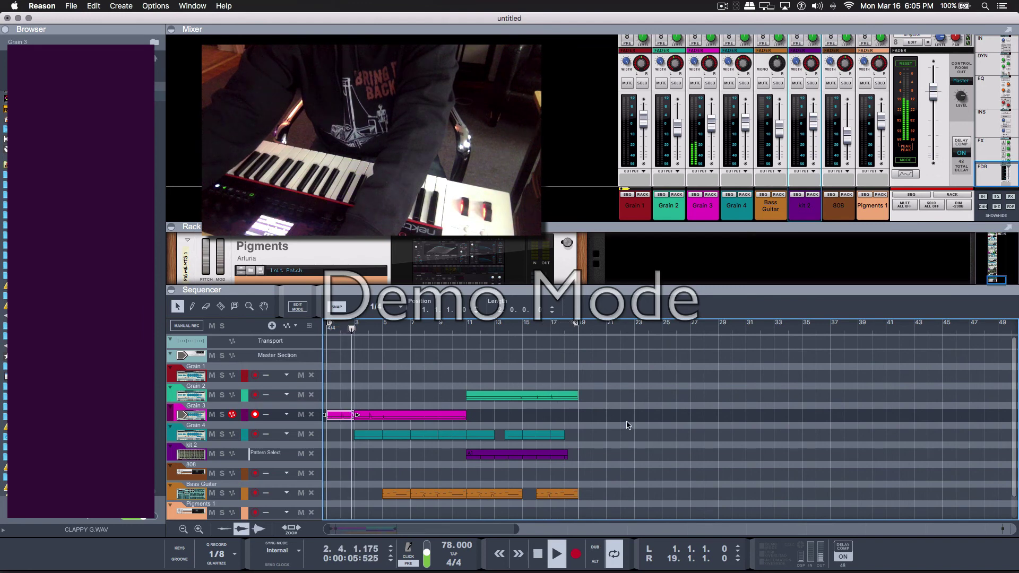
pyautogui.moveTo(610, 390); pyautogui.dragTo(376, 499)
pyautogui.press('super+d')
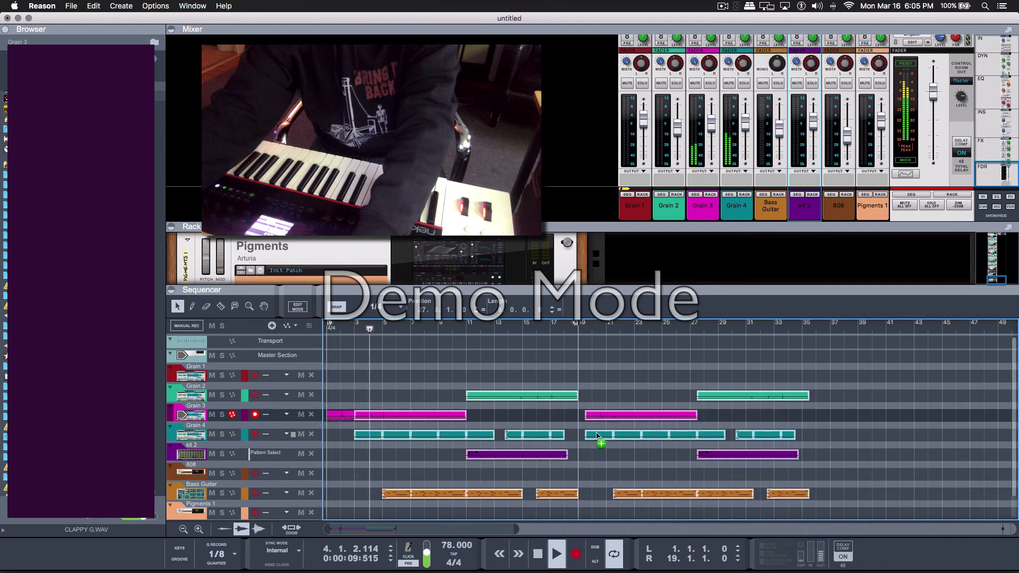
pyautogui.moveTo(576, 325); pyautogui.dragTo(800, 325)
pyautogui.click(803, 347)
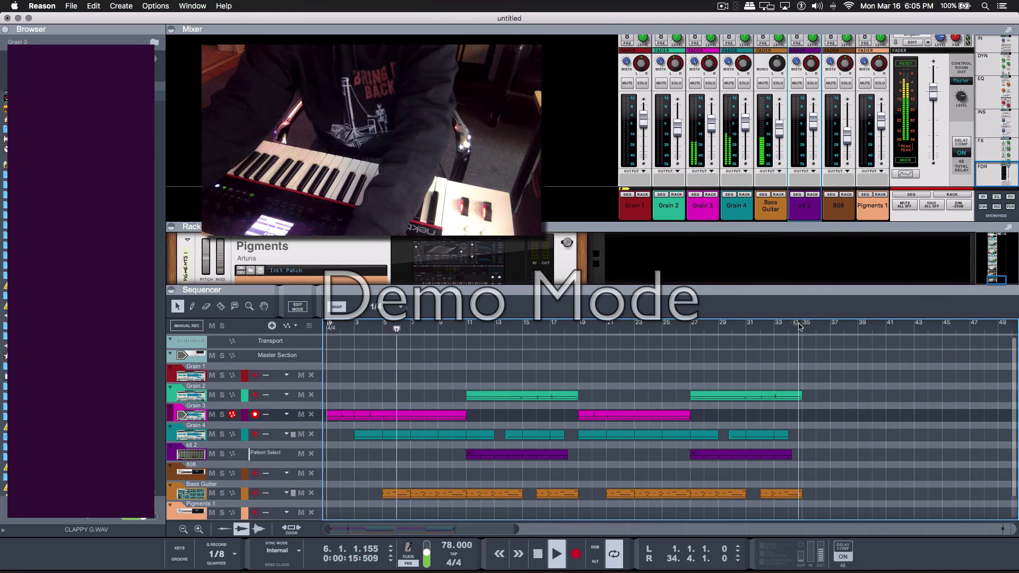
# - Lower all mixer channel faders together, bringing kit 2 to about -3.25 dB, and look over the effects and insert sections
pyautogui.click(811, 212)
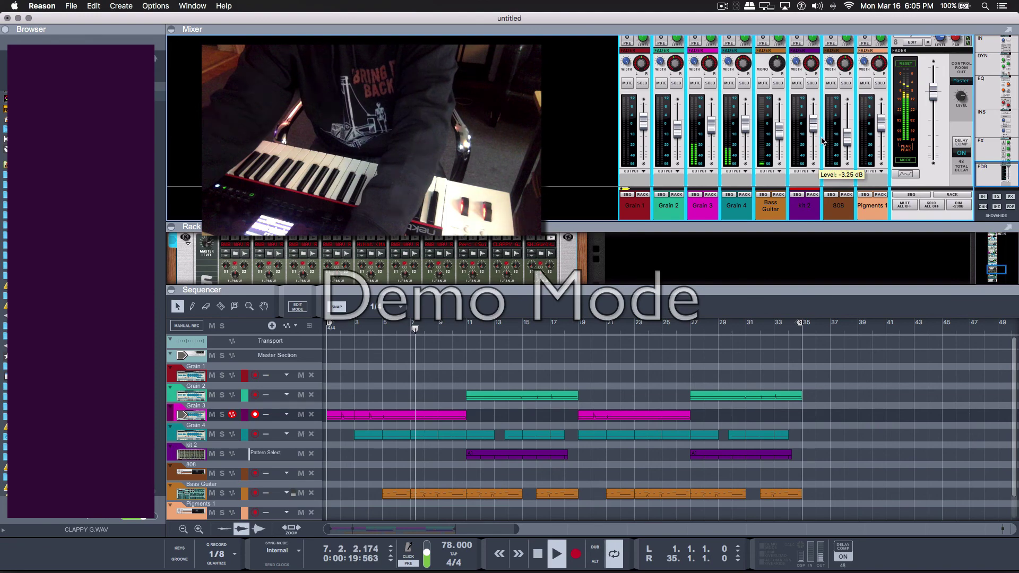
pyautogui.scroll(2, 821, 140)
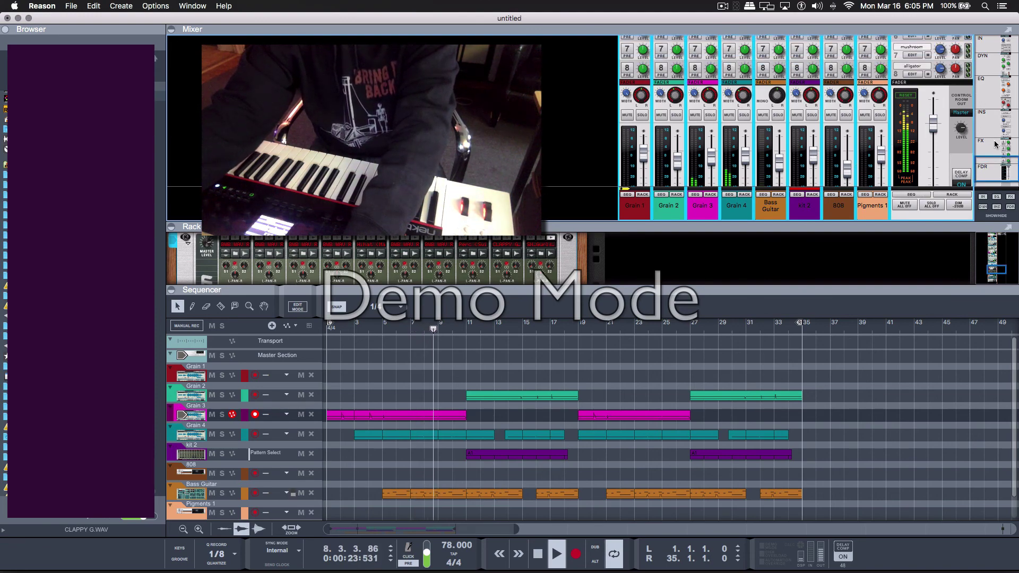
pyautogui.click(990, 106)
pyautogui.moveTo(988, 111); pyautogui.dragTo(990, 104)
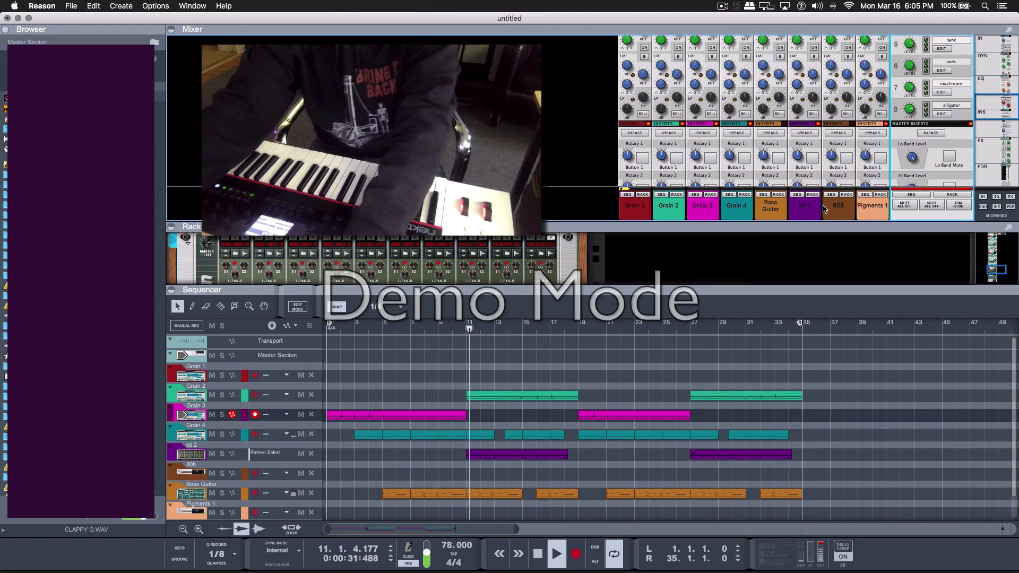
# - Lower the kit 2 channel fader further and replay the arrangement from bar 1
pyautogui.scroll(-5, 918, 119)
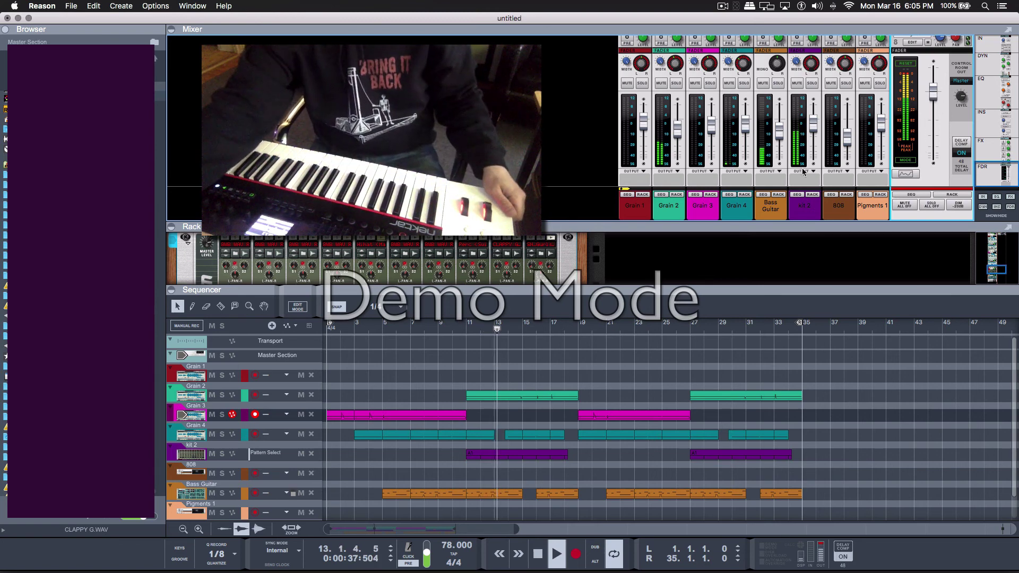
pyautogui.click(812, 137)
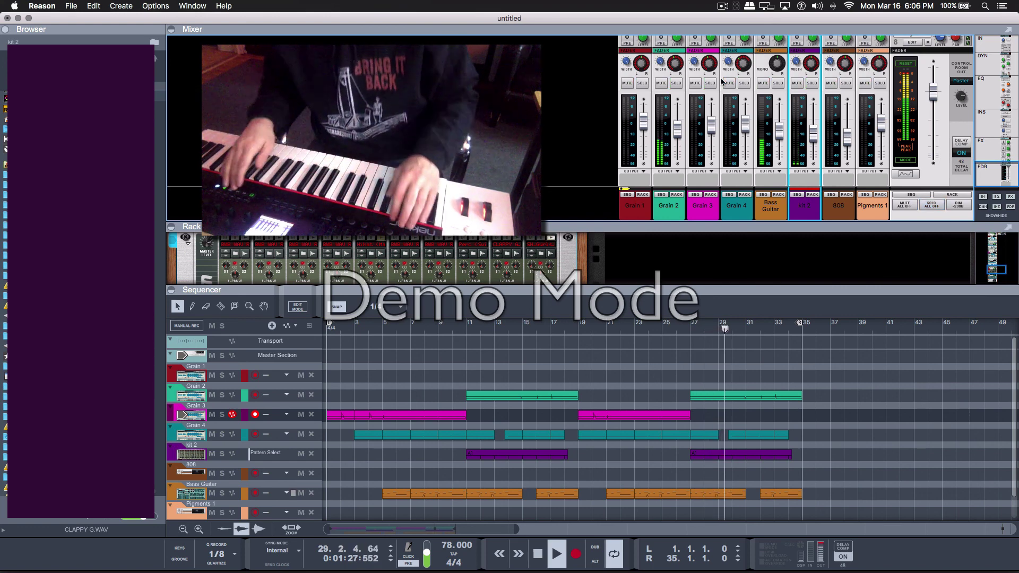
pyautogui.press('Home')
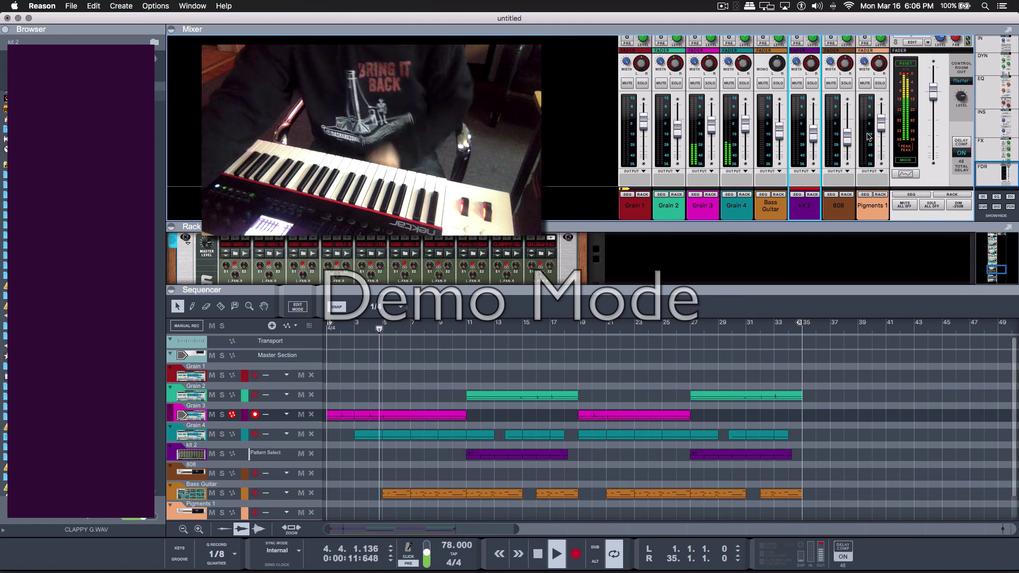
# - Select all mixer channels, lower their faders together slightly, and stop playback with the song position at bar 1
pyautogui.click(746, 127)
pyautogui.press('super+a')
pyautogui.moveTo(746, 128); pyautogui.dragTo(747, 130)
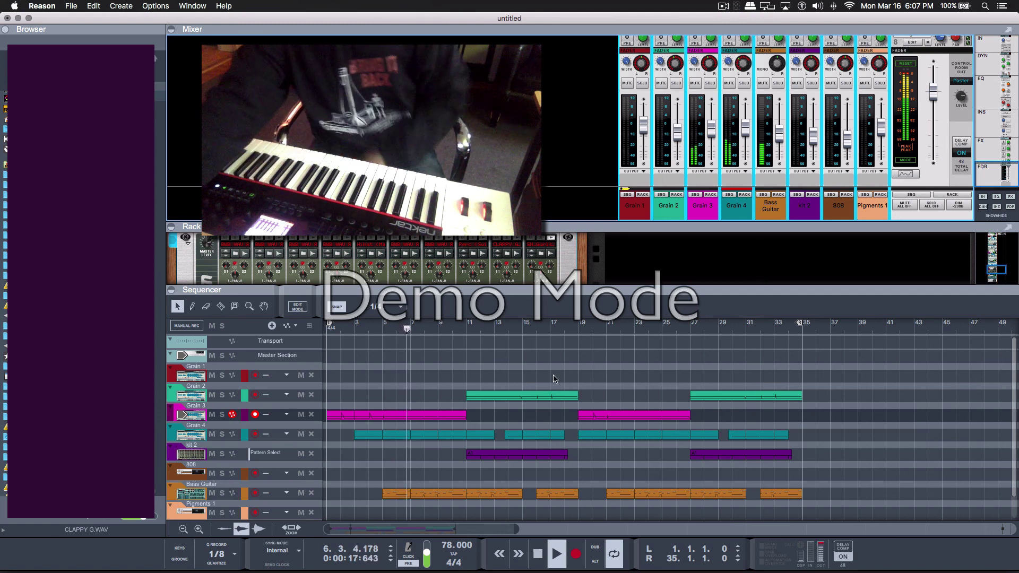
pyautogui.hotkey('shift', 'Return')
pyautogui.hotkey('shift', 'Return')
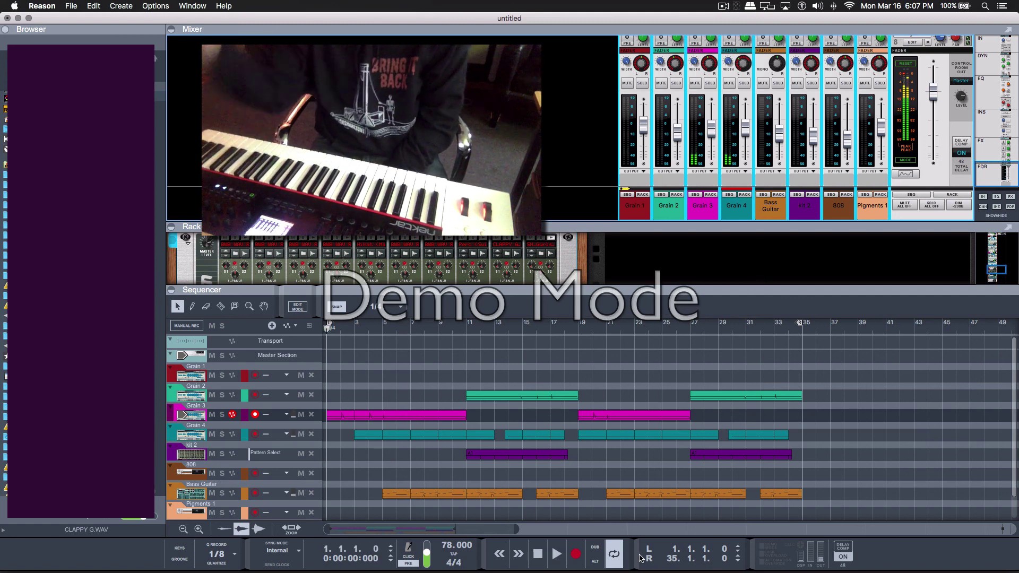